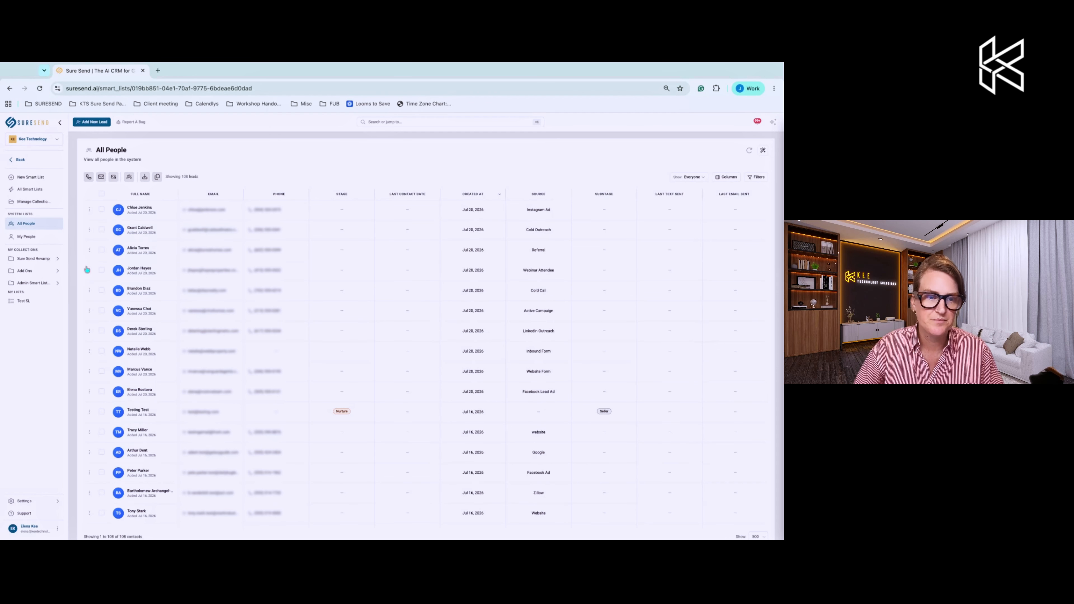
# Start a new filter group for the All People list and choose Stage as its field
pyautogui.click(756, 177)
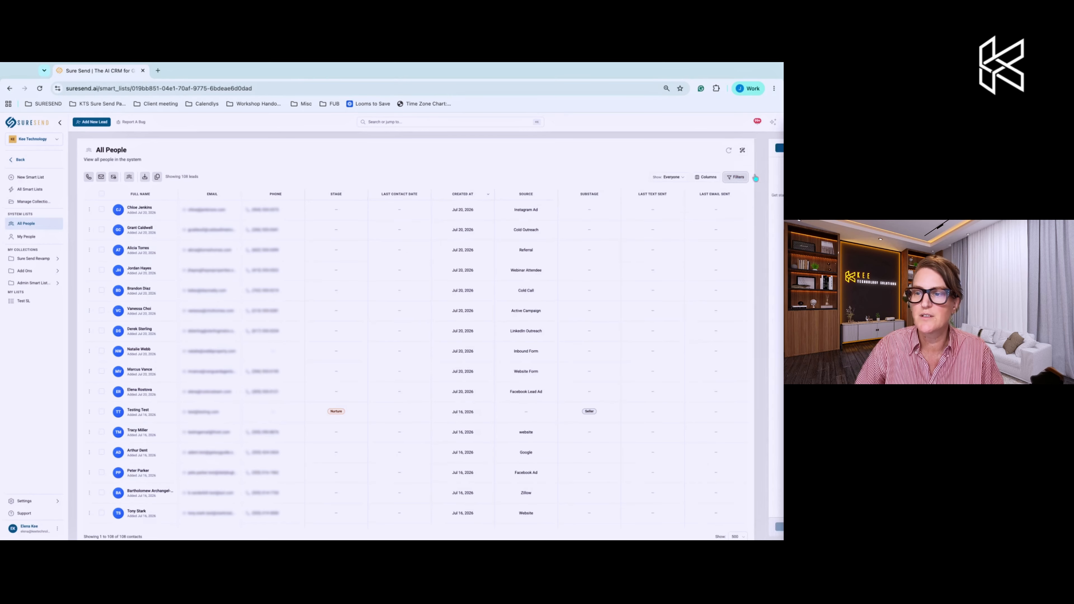
pyautogui.click(718, 149)
pyautogui.click(688, 171)
pyautogui.click(691, 167)
pyautogui.click(689, 186)
pyautogui.write('tal')
pyautogui.press('BackSpace')
pyautogui.press('BackSpace')
pyautogui.press('BackSpace')
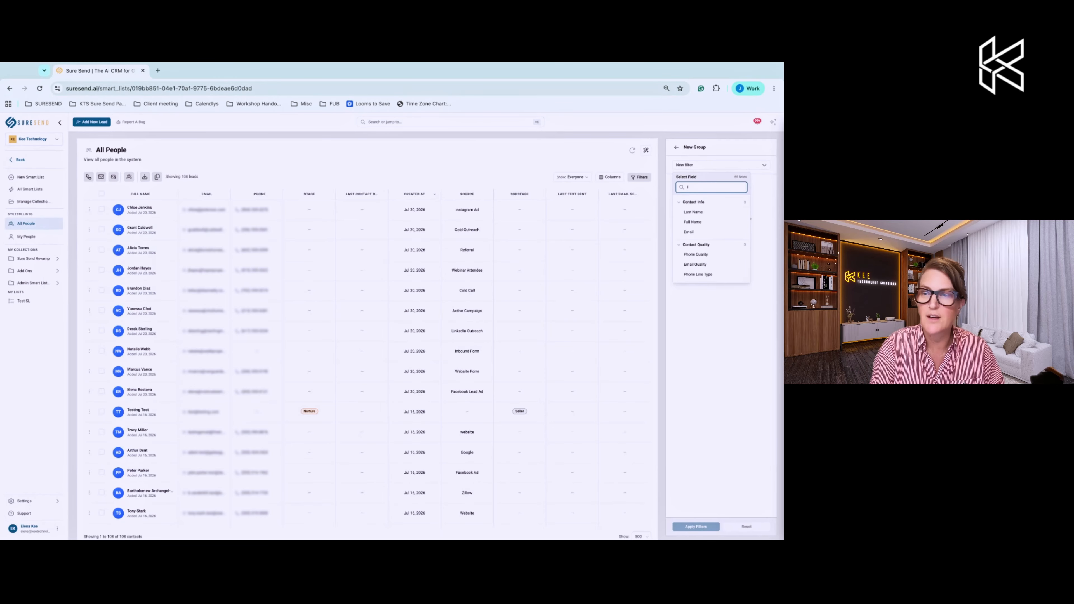
pyautogui.press('BackSpace')
pyautogui.write('stag')
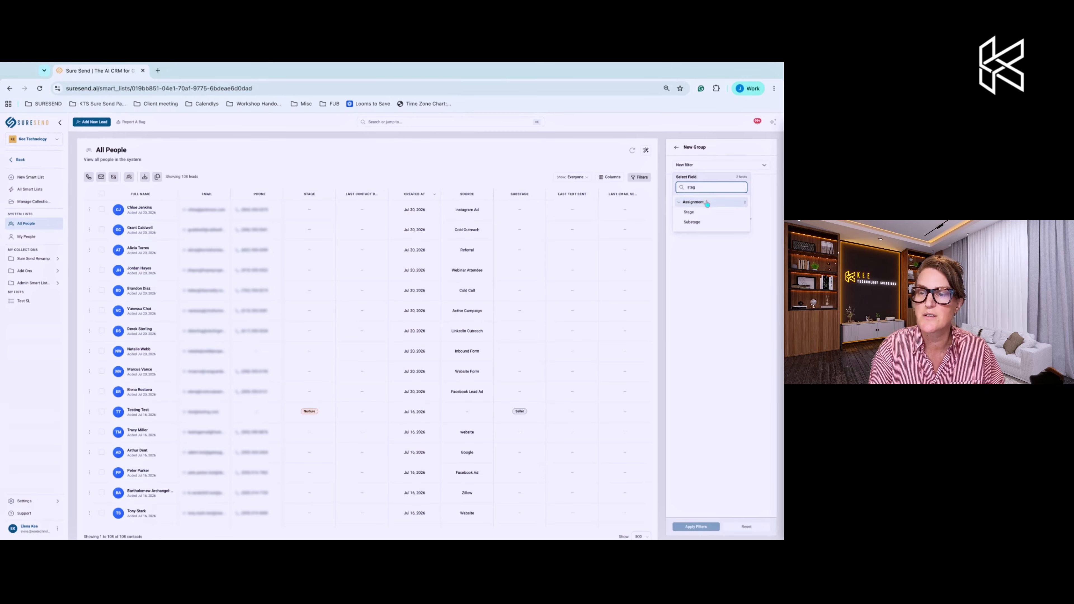
pyautogui.click(695, 211)
# Set the Stage condition to include Lead and Nurture, and apply the filter
pyautogui.click(704, 213)
pyautogui.click(696, 250)
pyautogui.click(696, 259)
pyautogui.click(691, 369)
pyautogui.click(706, 512)
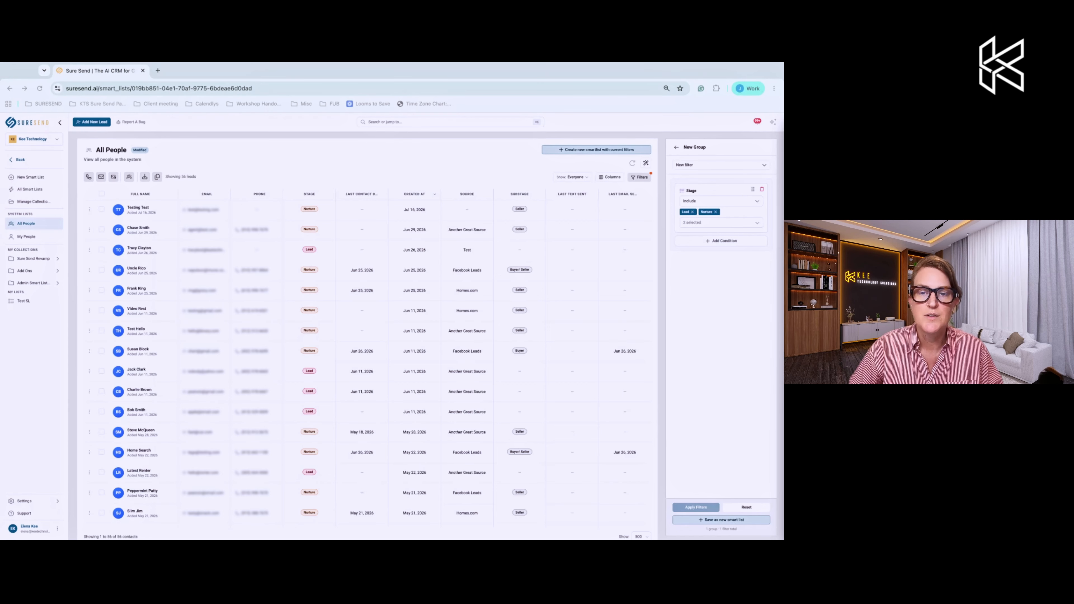
# Add a second condition on Last Communication that filters by relative date
pyautogui.click(719, 241)
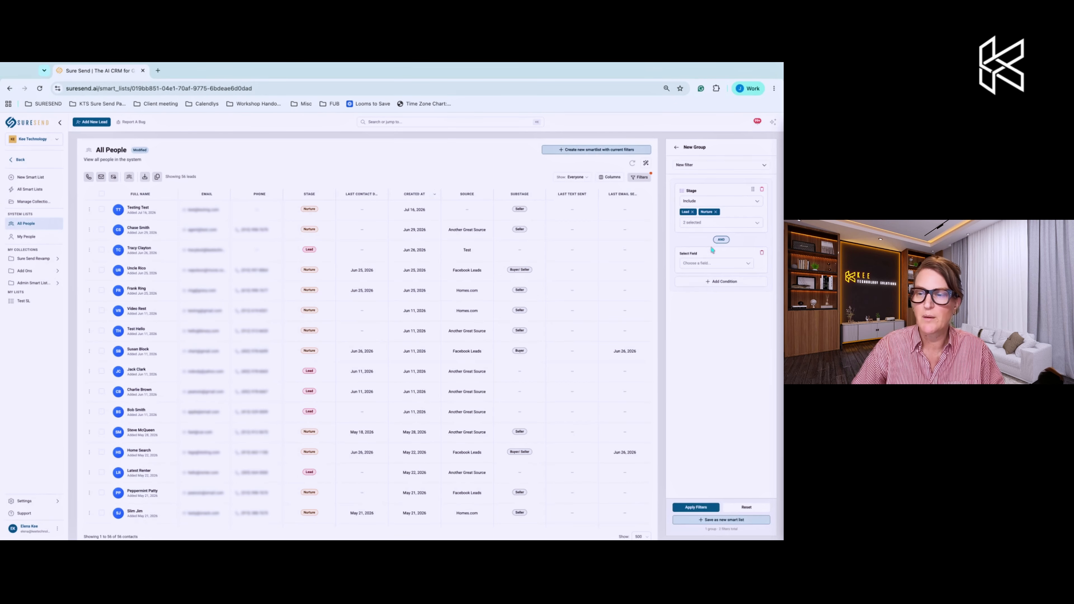
pyautogui.click(704, 267)
pyautogui.write('last co')
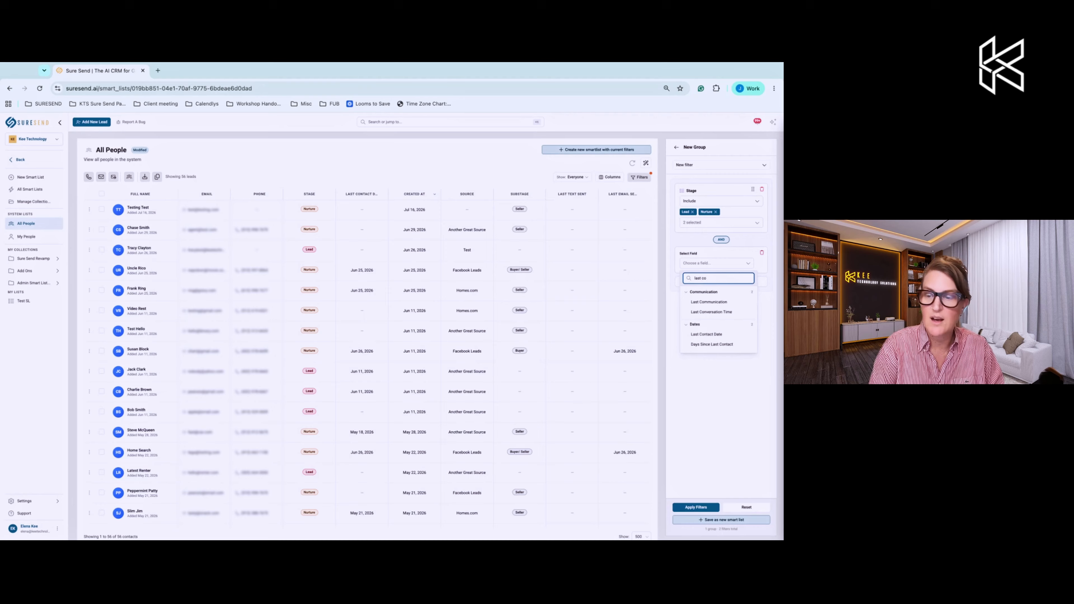
pyautogui.click(712, 303)
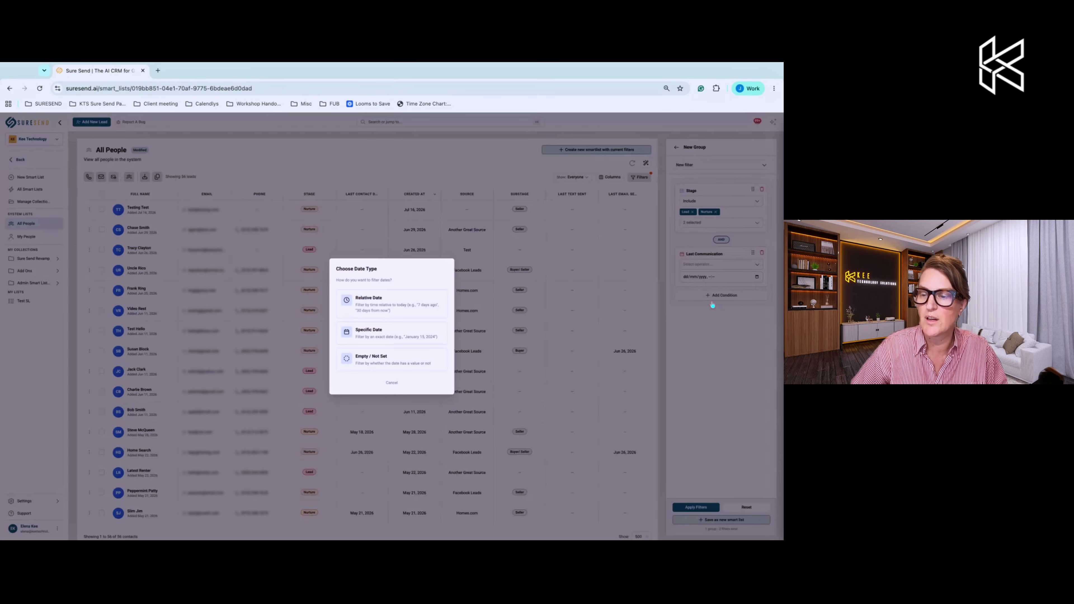
pyautogui.click(405, 310)
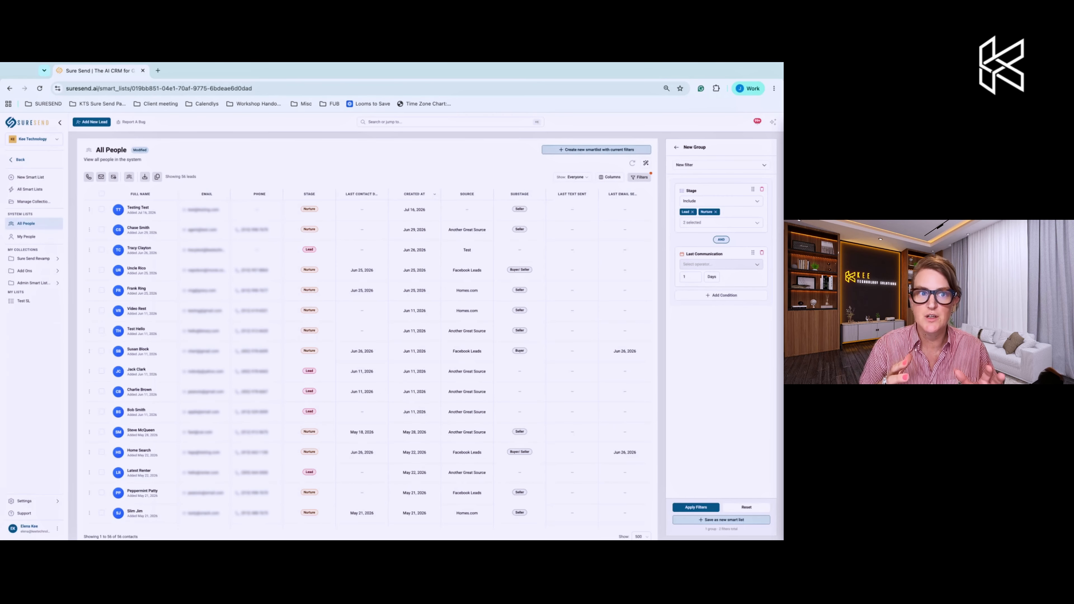
# Set the Last Communication condition to Was Less Than 1 Years and apply the filters
pyautogui.click(715, 265)
pyautogui.click(711, 306)
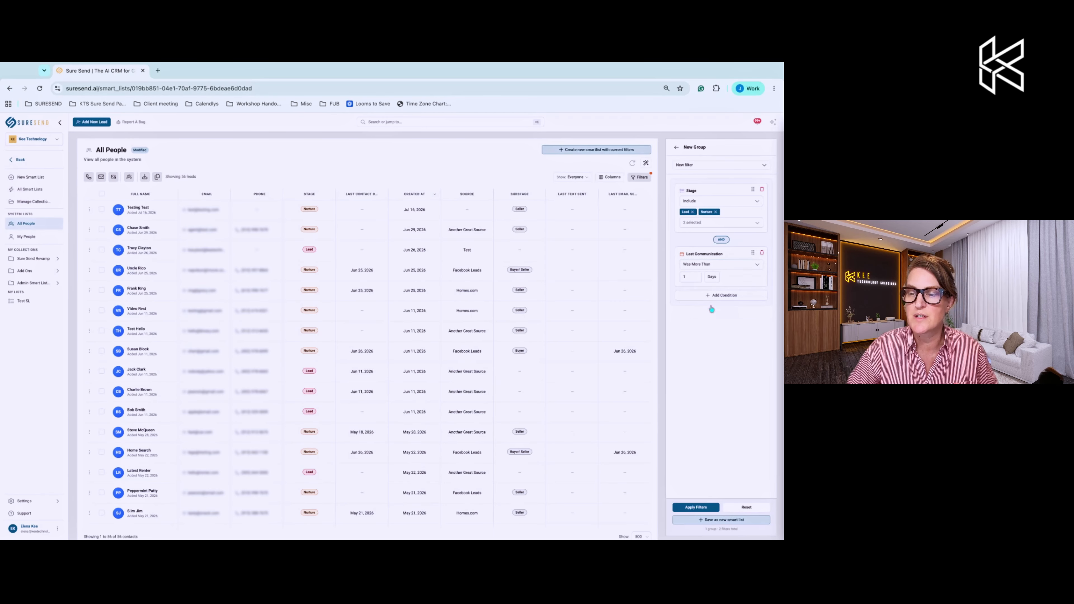
pyautogui.click(700, 269)
pyautogui.click(708, 296)
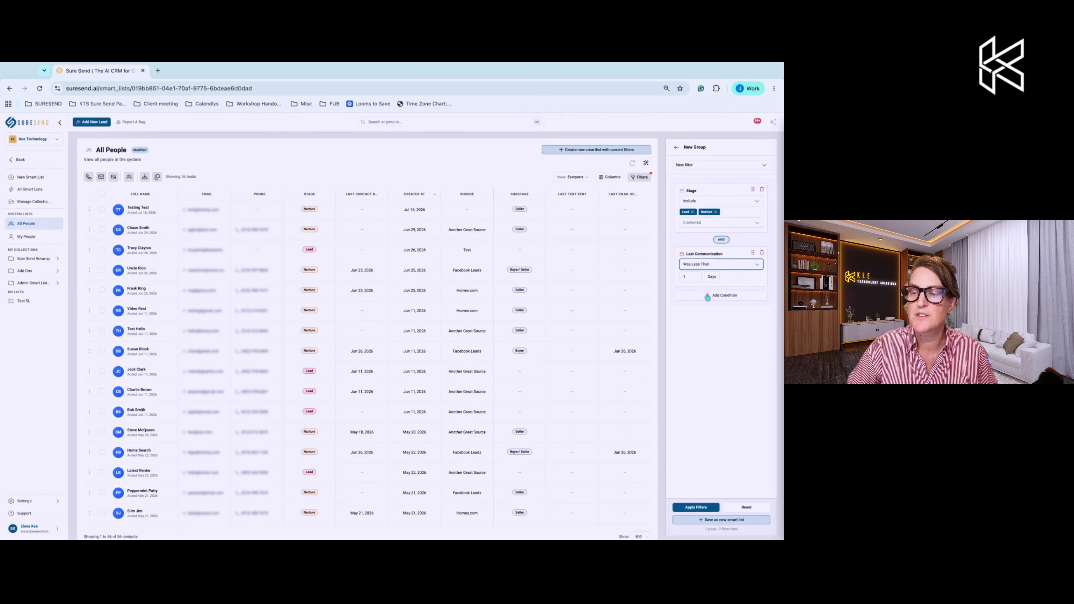
pyautogui.click(712, 278)
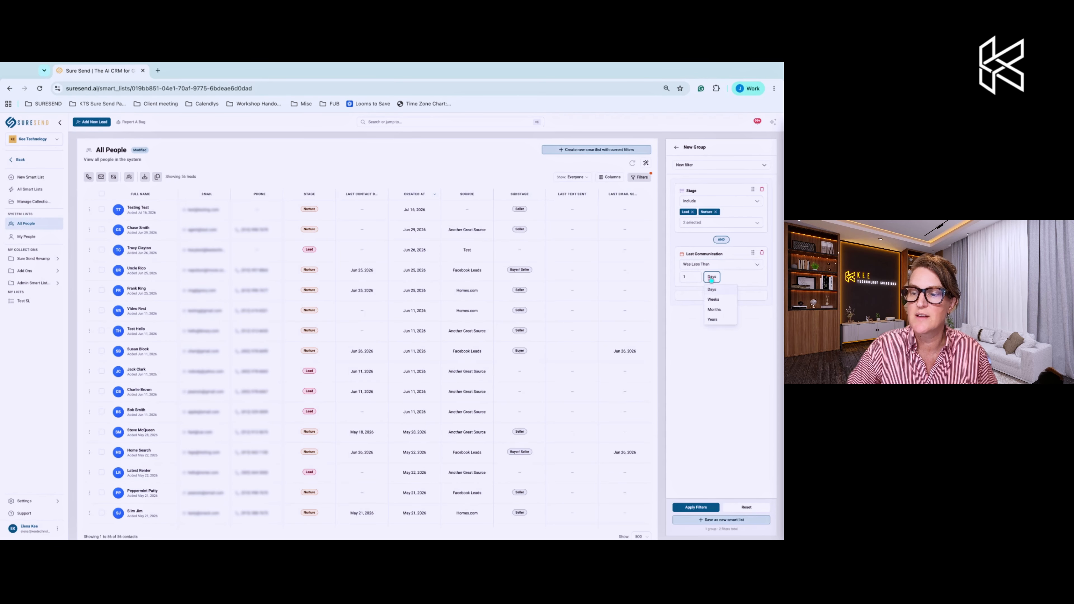
pyautogui.click(718, 319)
pyautogui.click(695, 508)
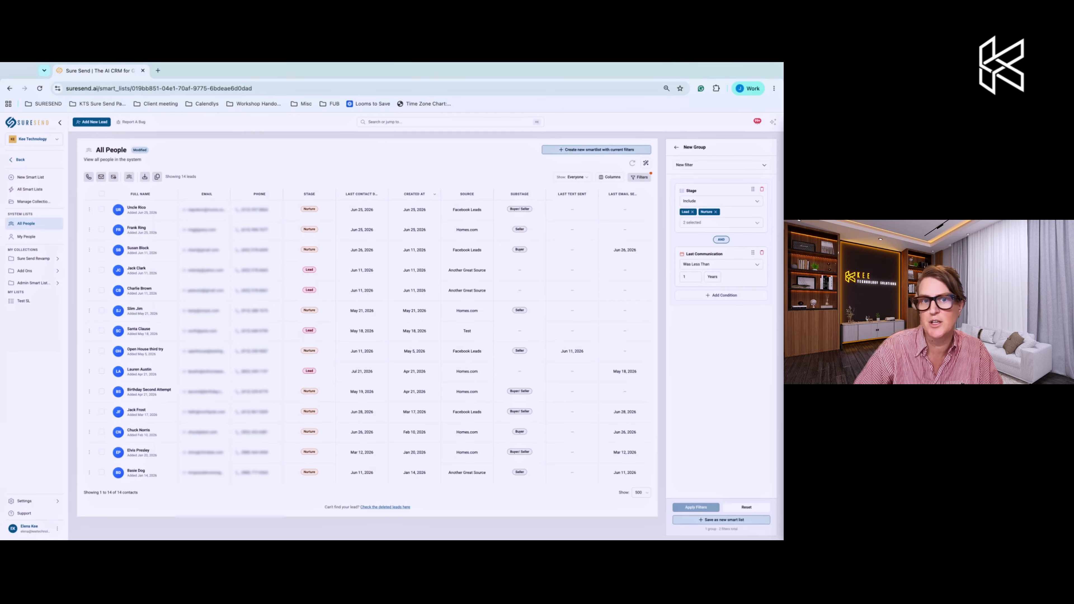
# Save the filtered view as a new smart list named Reactivation Queue, with the preselected visible columns
pyautogui.click(714, 520)
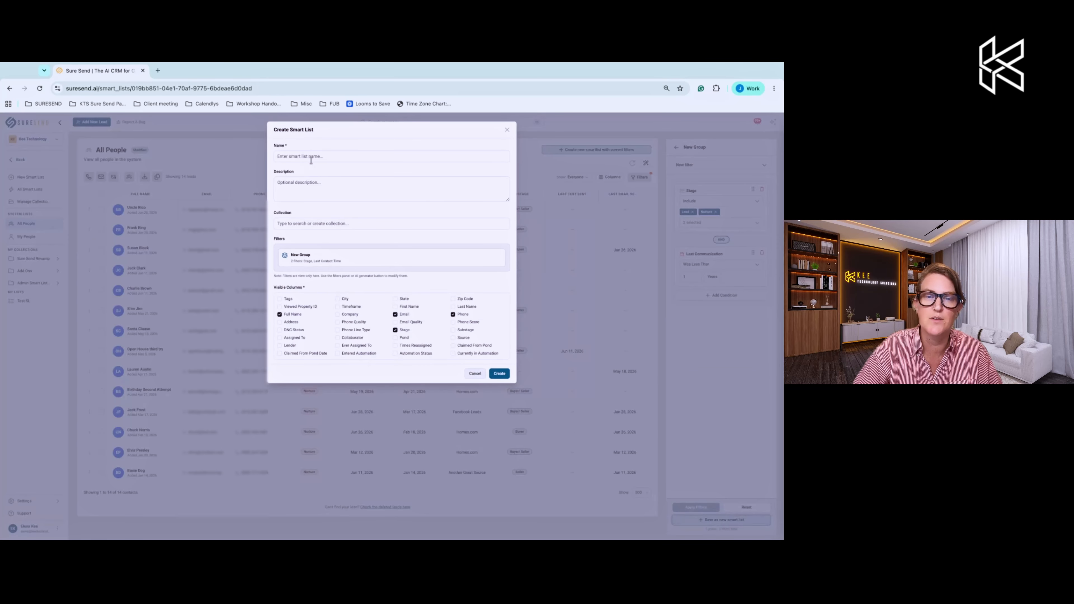
pyautogui.click(311, 157)
pyautogui.write('R')
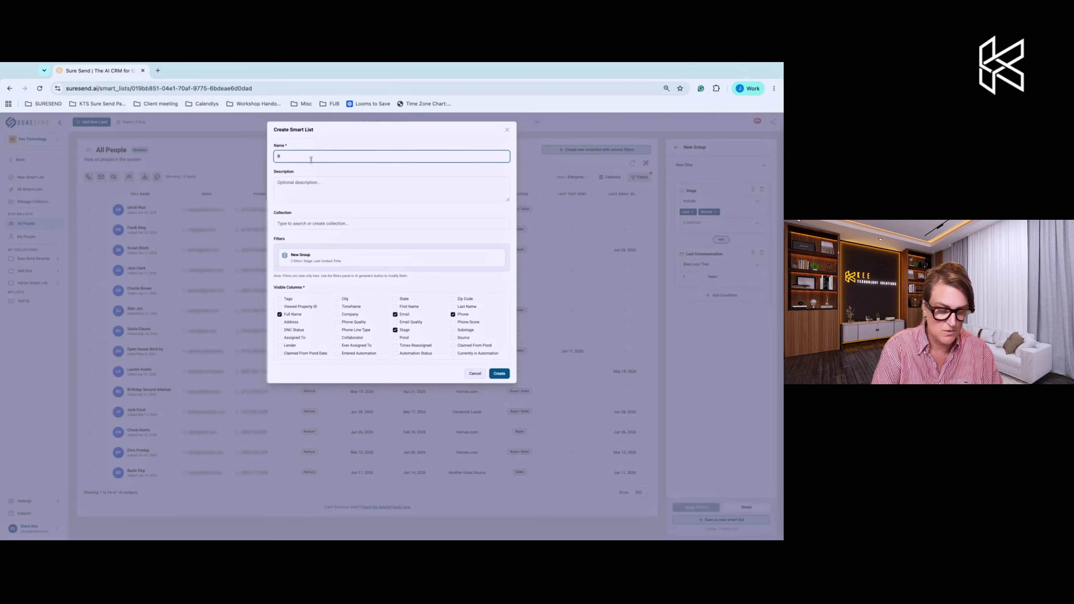
pyautogui.write('eactivatio')
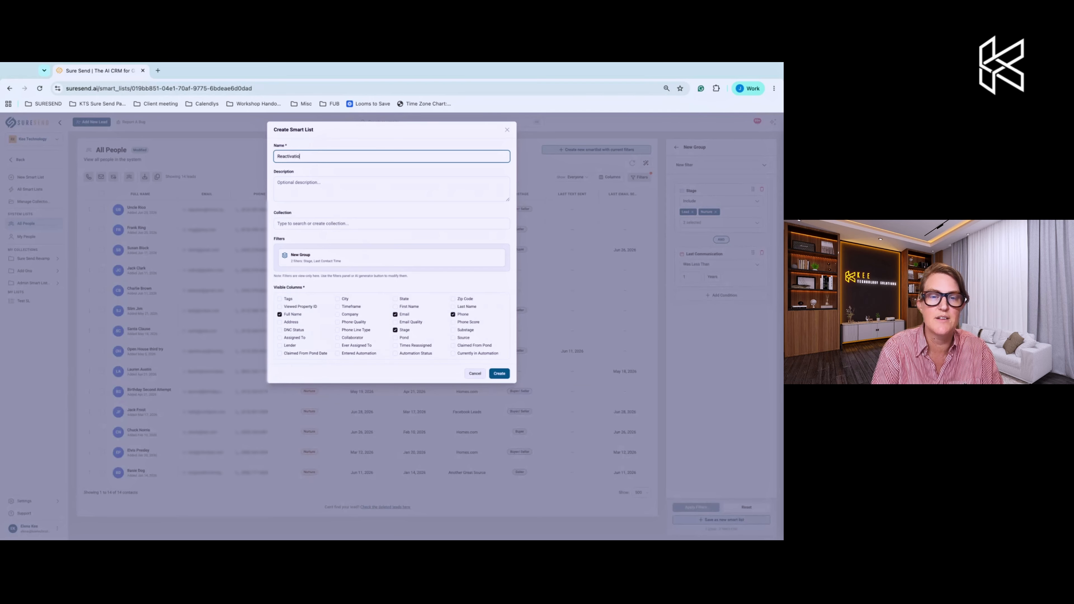
pyautogui.write('n QUe')
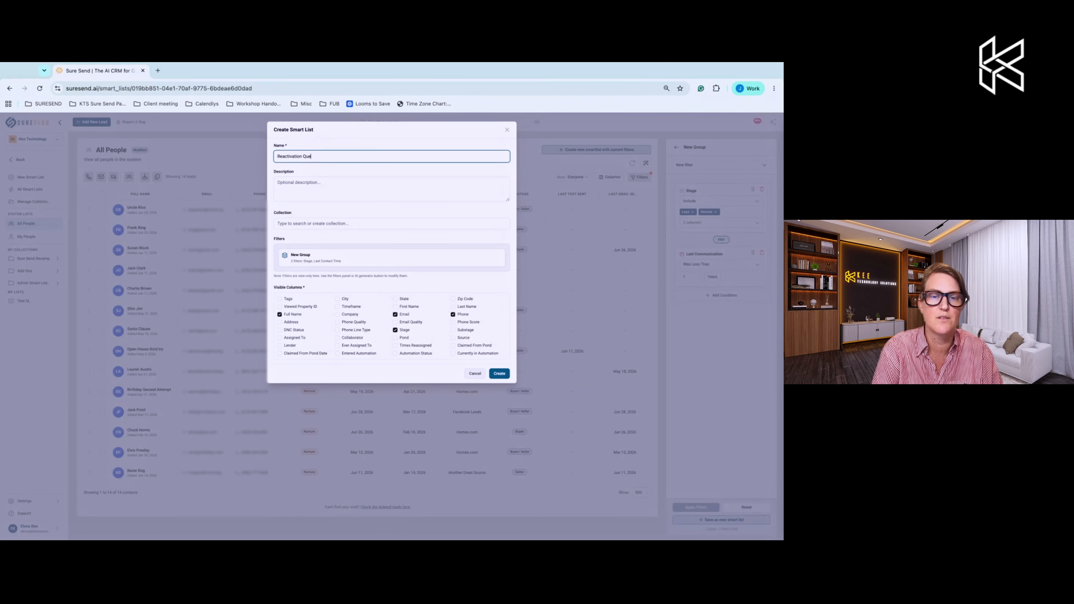
pyautogui.write('ue')
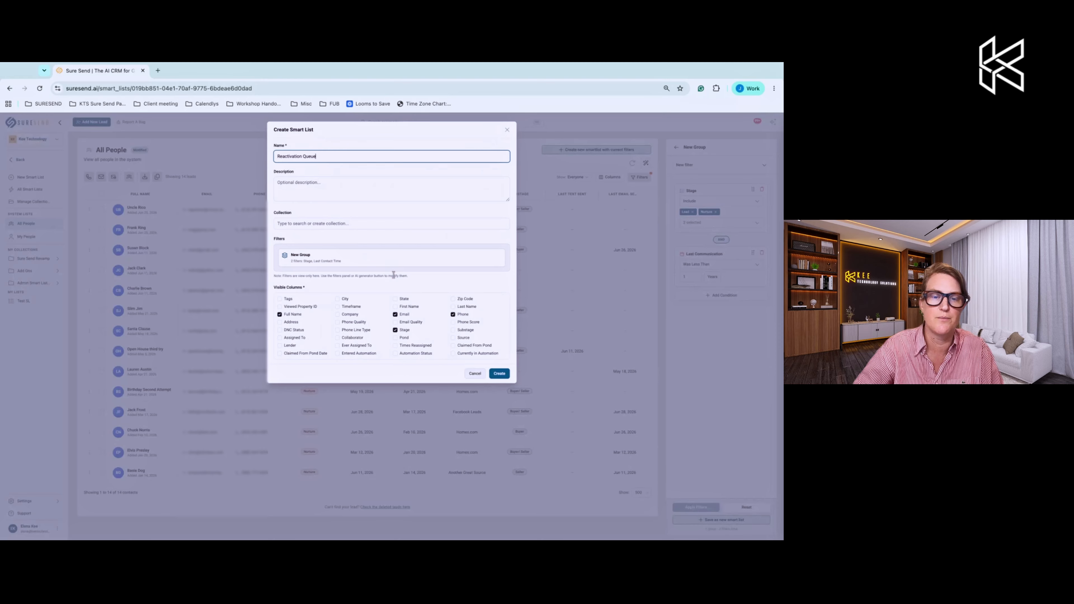
pyautogui.scroll(-10, 348, 317)
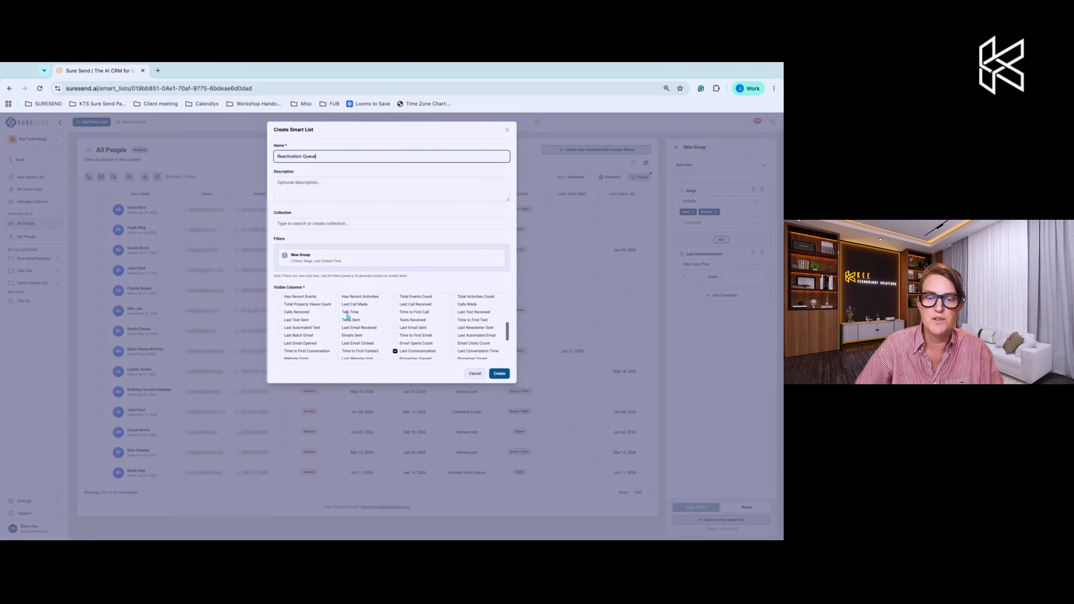
pyautogui.click(499, 373)
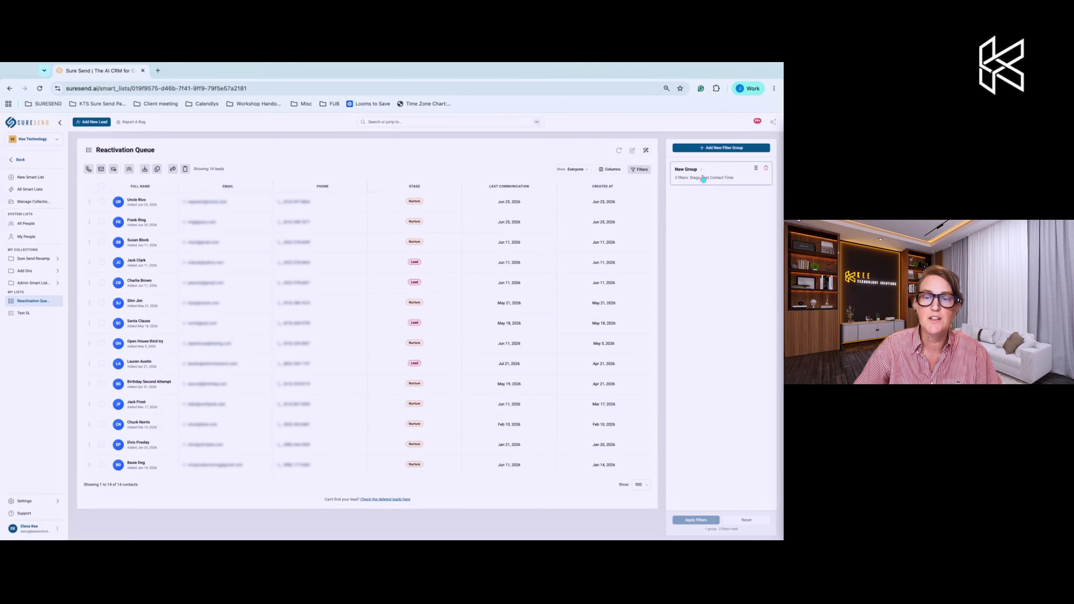
# Add a Tags condition to the existing filter group of the Reactivation Queue list
pyautogui.click(689, 178)
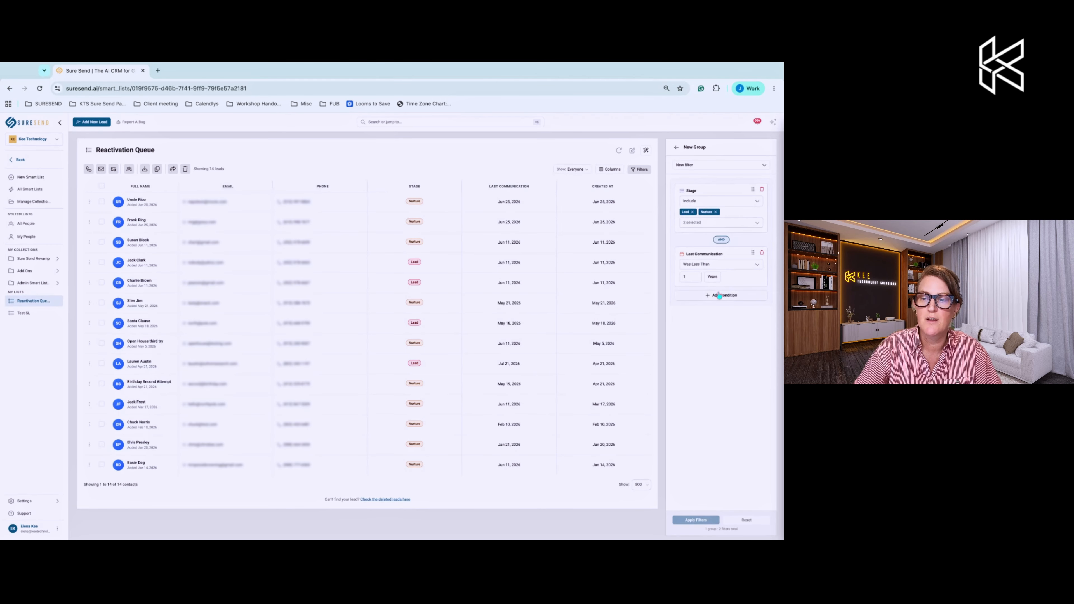
pyautogui.click(720, 295)
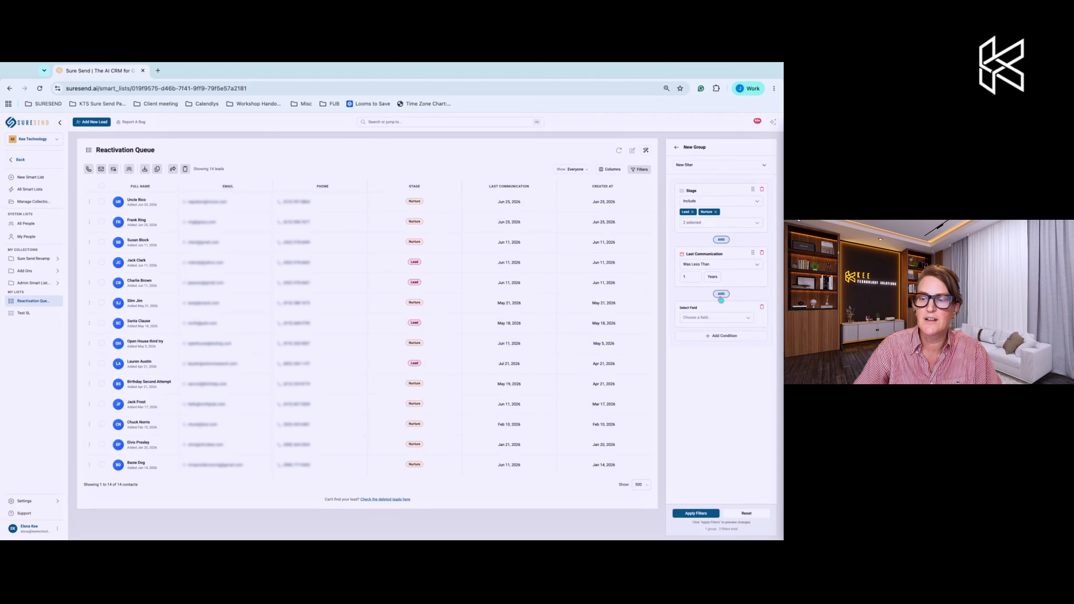
pyautogui.click(718, 318)
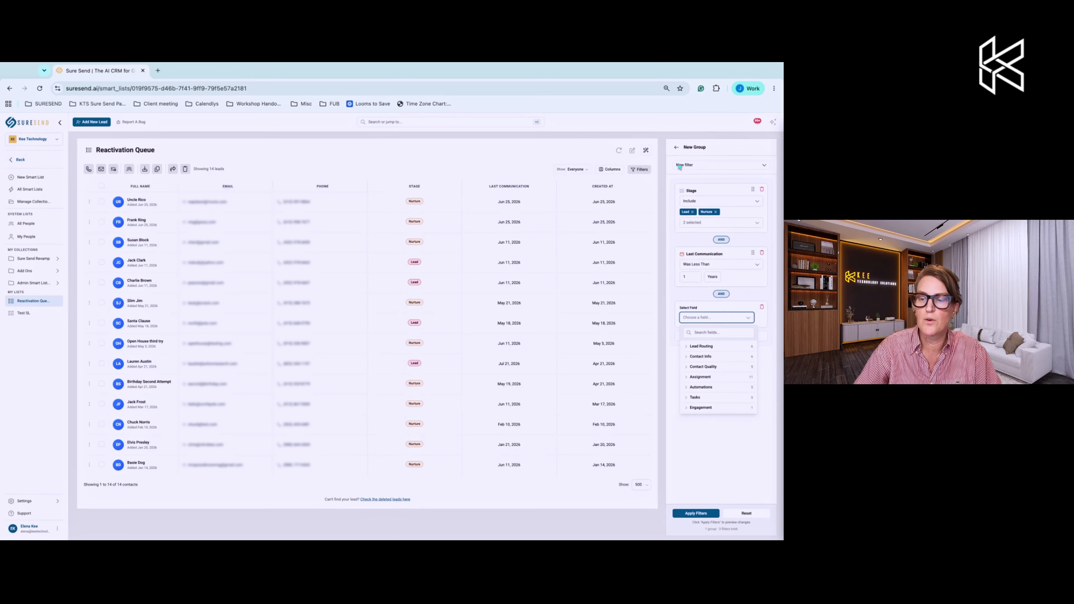
pyautogui.click(696, 317)
pyautogui.click(698, 318)
pyautogui.write('tag')
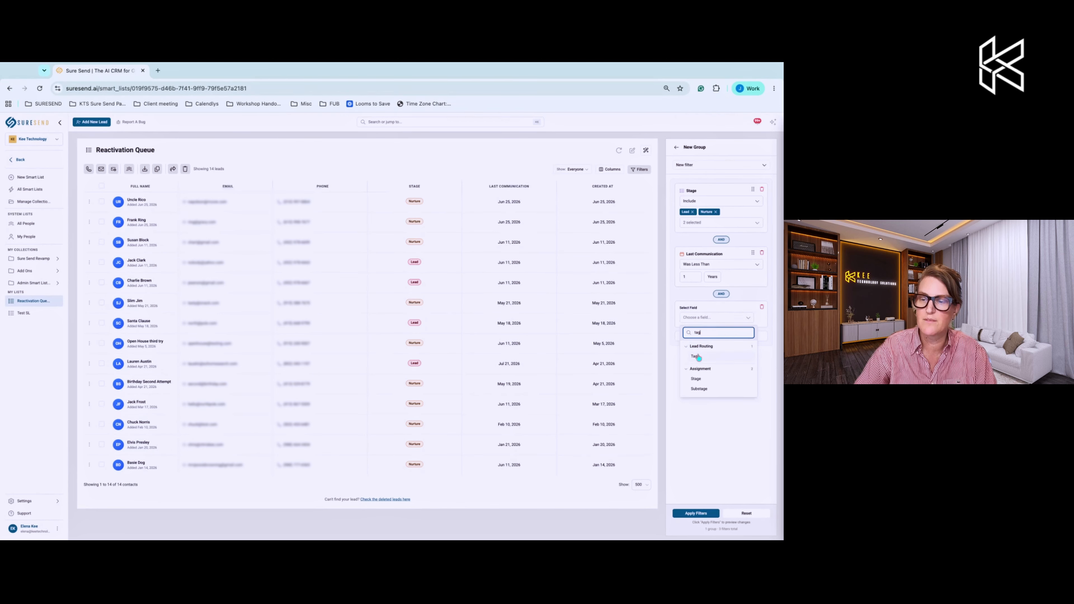
pyautogui.click(695, 357)
# Set the Tags condition to Exclude Any with the tag matching "kts", apply the filters and update the smart list
pyautogui.click(707, 324)
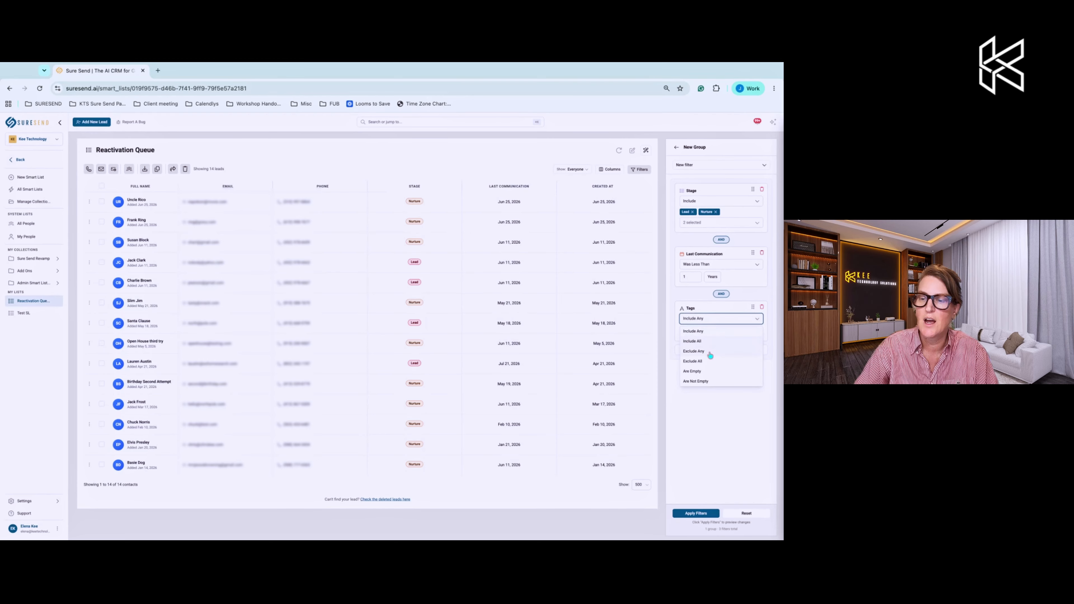
pyautogui.click(711, 352)
pyautogui.click(703, 332)
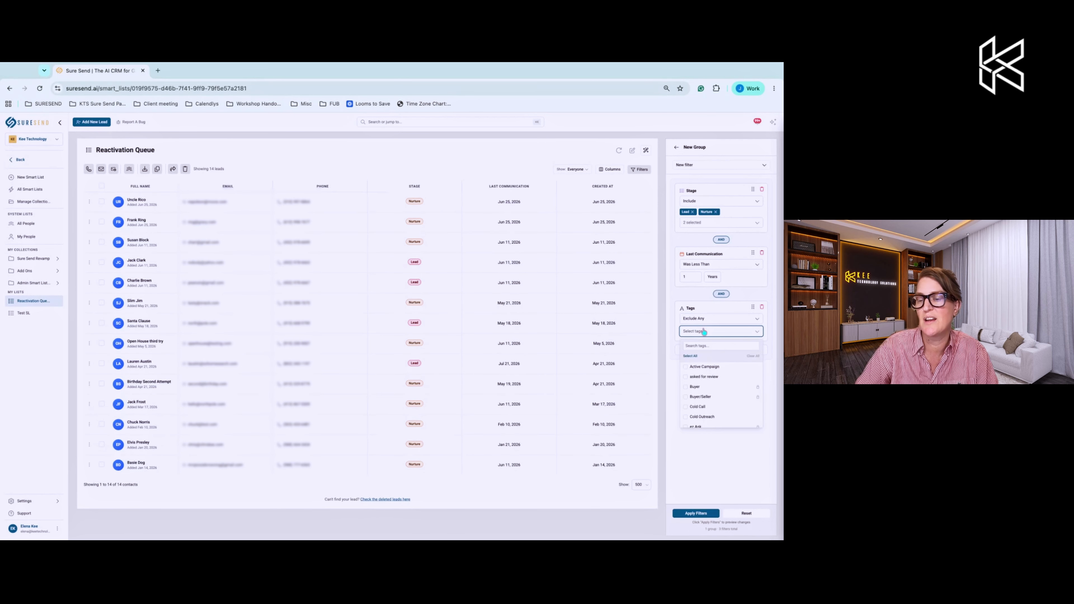
pyautogui.write('kts')
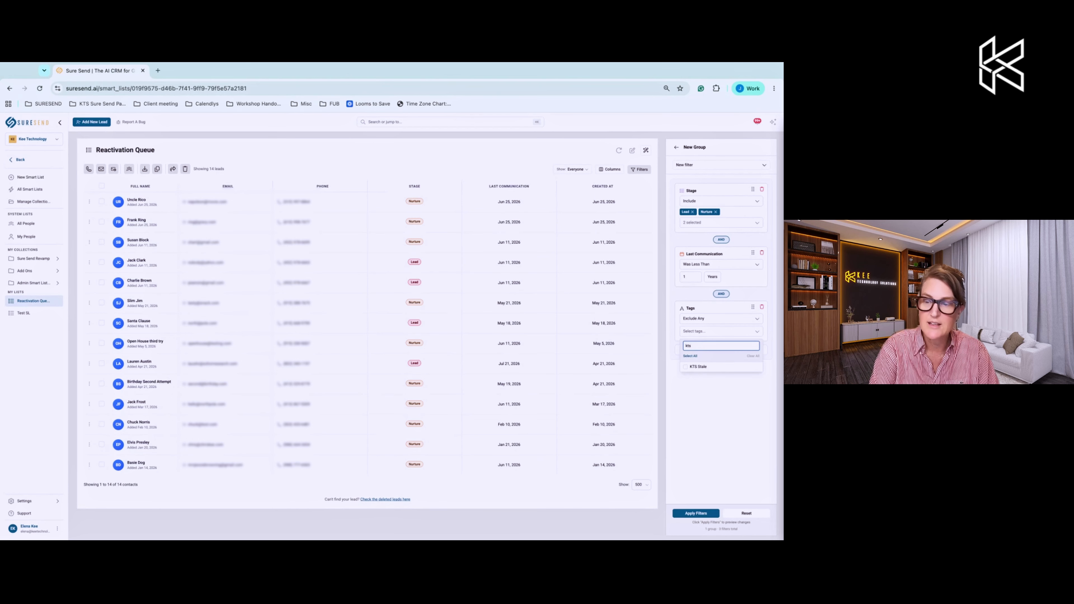
pyautogui.click(698, 366)
pyautogui.click(702, 445)
pyautogui.click(695, 514)
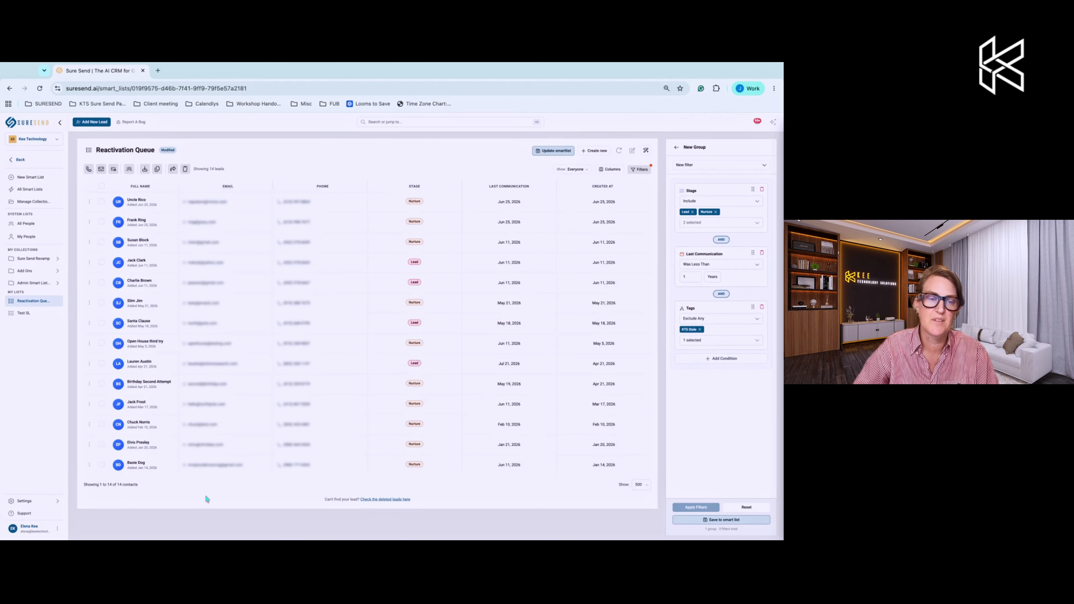
pyautogui.click(552, 151)
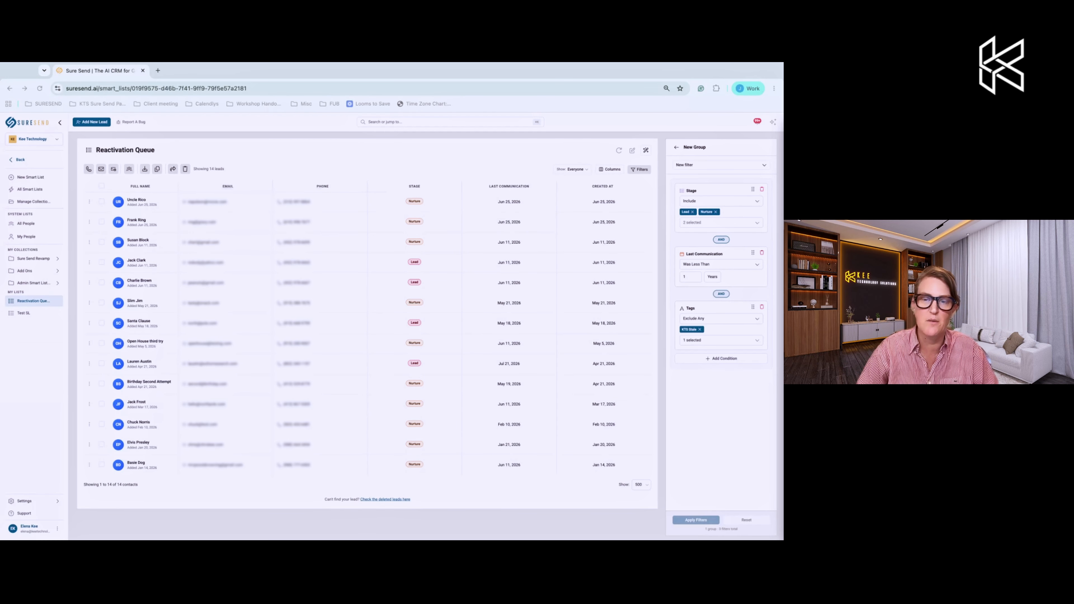
# Select only the first and fourth contacts in the Reactivation Queue list, clearing the selection of all the others
pyautogui.click(101, 203)
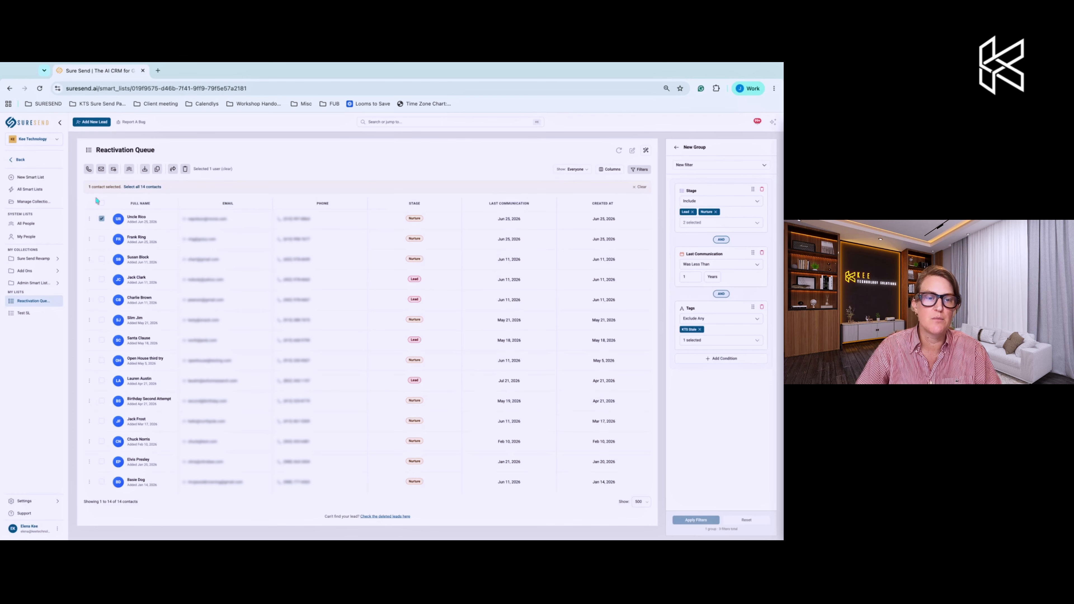
pyautogui.click(102, 203)
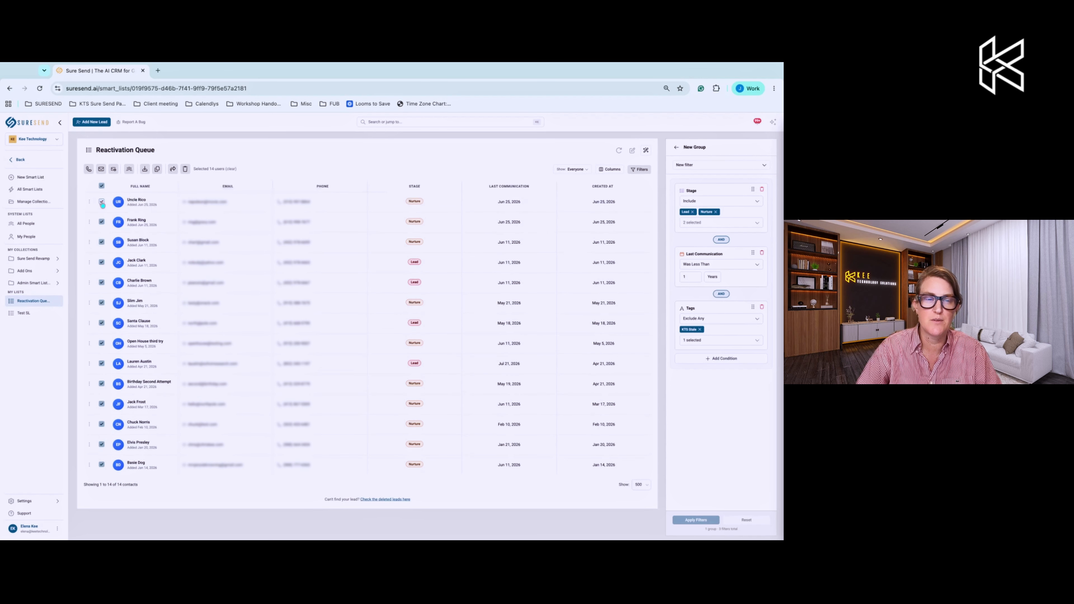
pyautogui.click(102, 222)
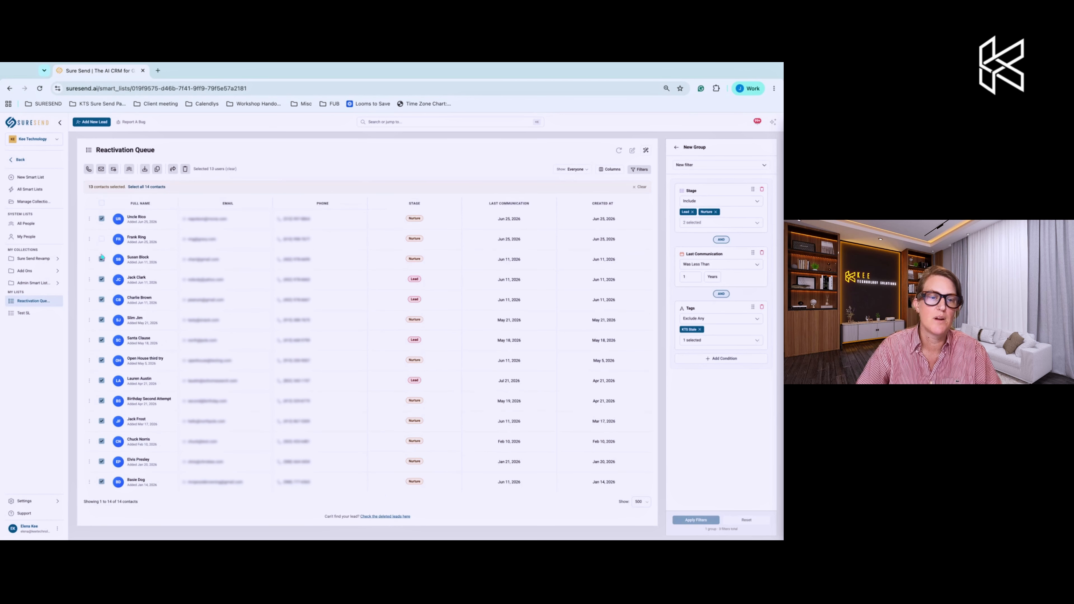
pyautogui.click(101, 258)
pyautogui.click(101, 441)
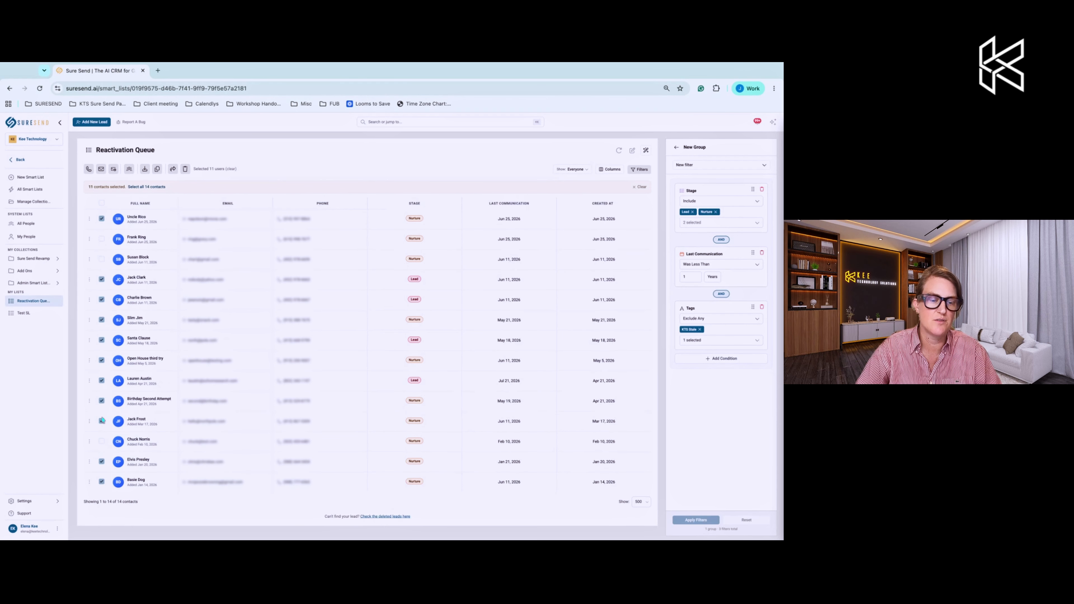
pyautogui.click(102, 421)
pyautogui.click(102, 401)
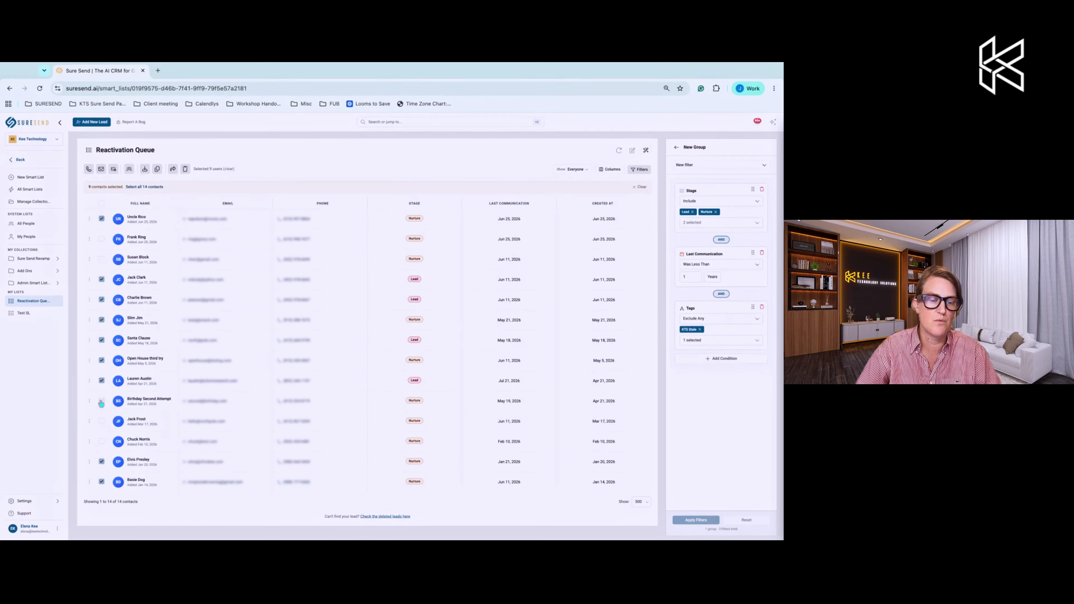
pyautogui.click(102, 380)
pyautogui.click(101, 361)
pyautogui.click(101, 340)
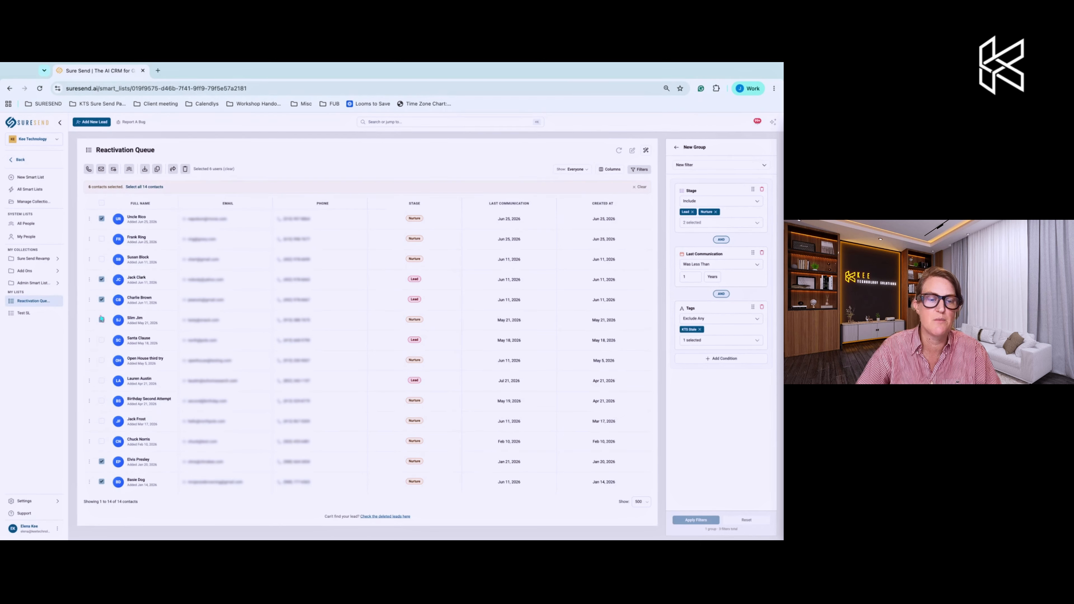
pyautogui.click(102, 320)
pyautogui.click(102, 300)
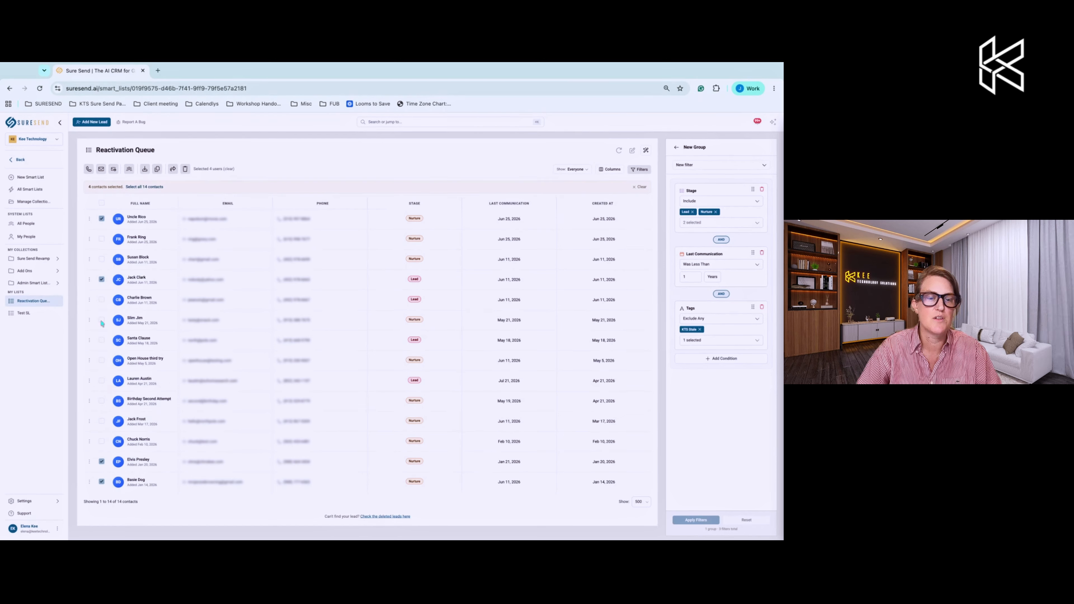
pyautogui.click(102, 462)
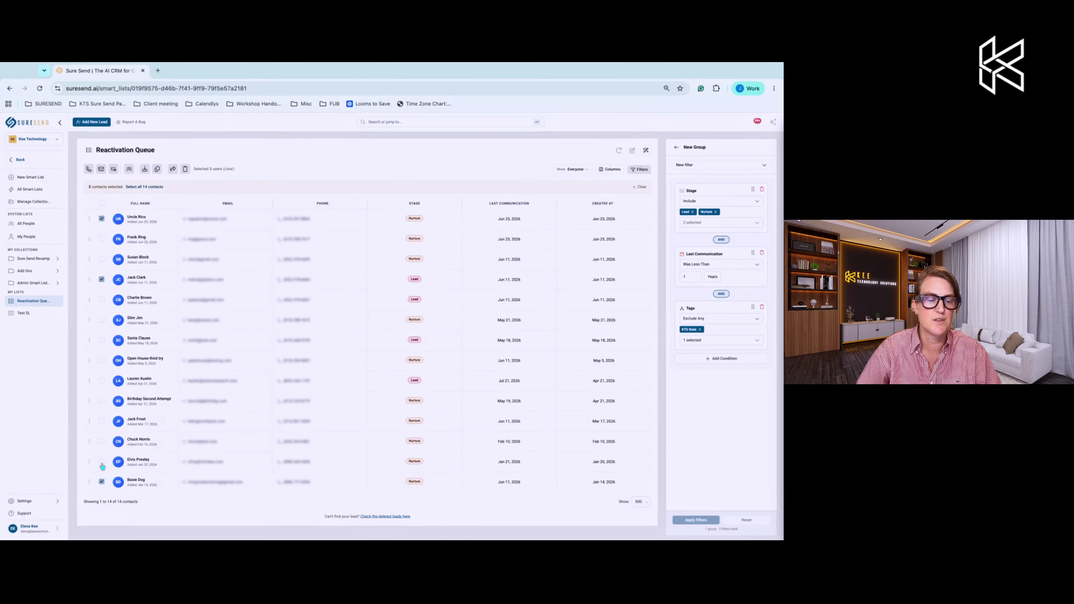
pyautogui.click(102, 482)
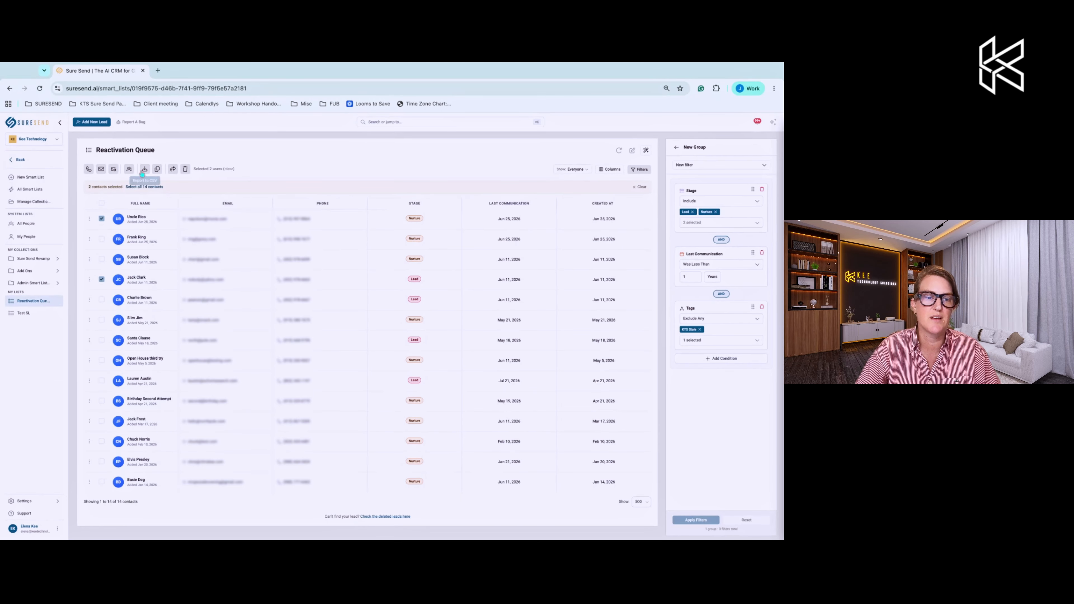
# Enroll the two selected contacts in the KTS Stale automation, finding it by searching for "kts sta"
pyautogui.click(131, 170)
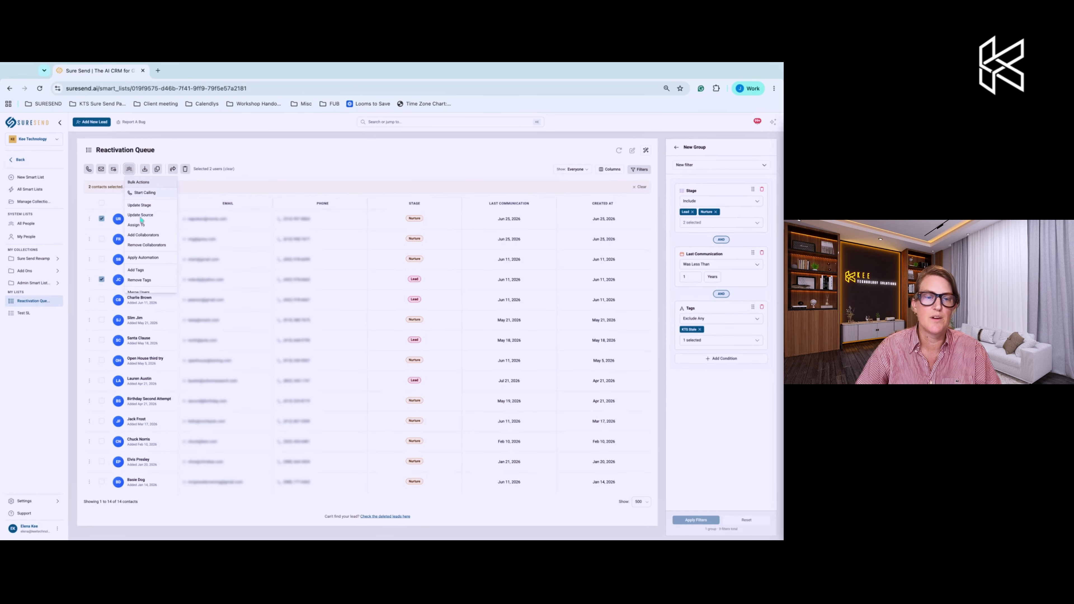
pyautogui.click(157, 259)
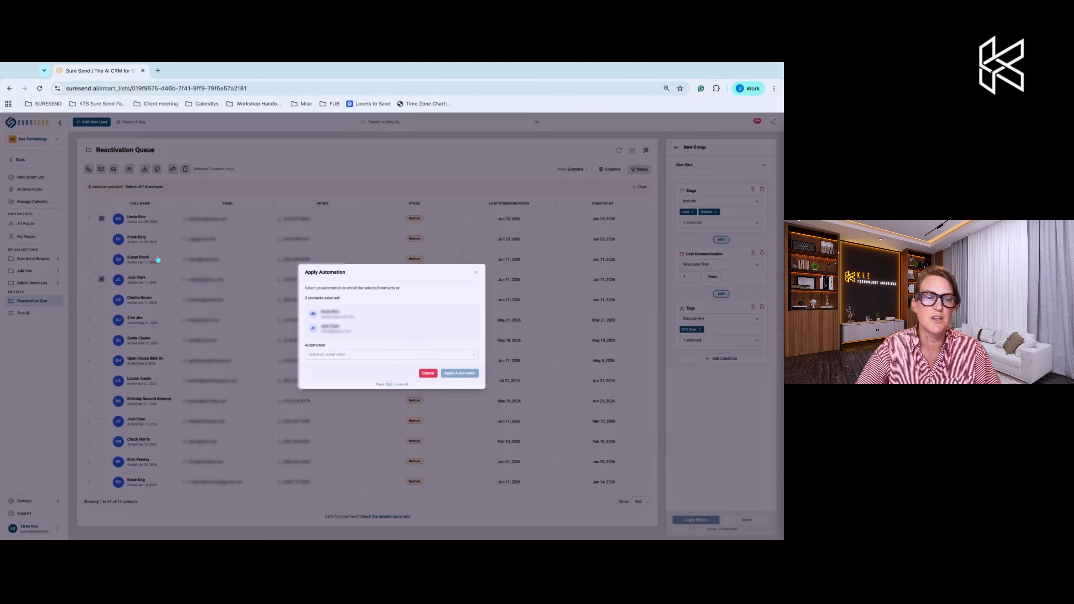
pyautogui.click(336, 355)
pyautogui.click(336, 370)
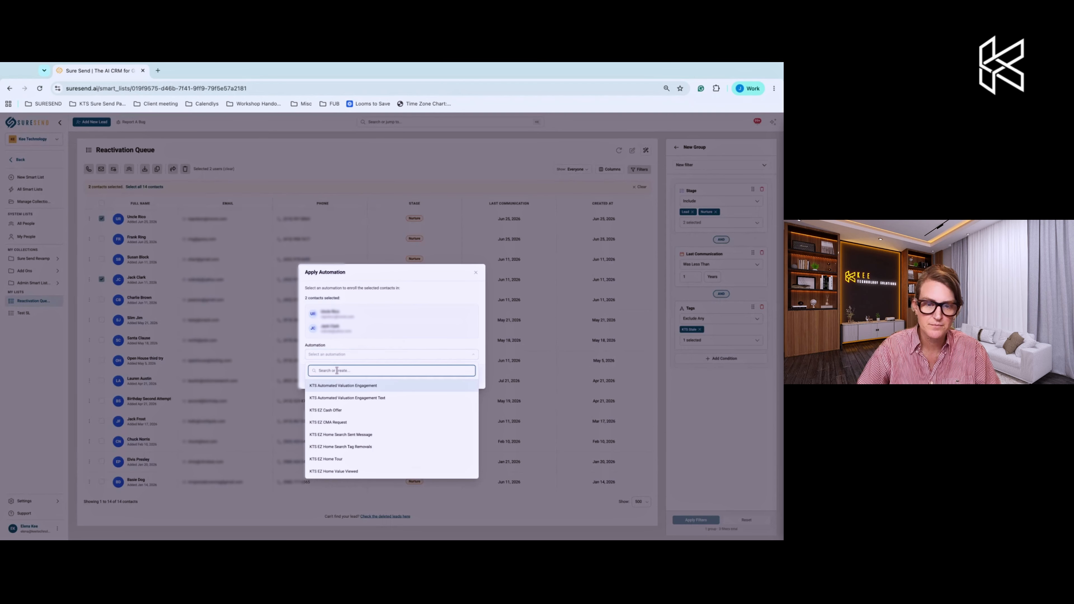
pyautogui.write('kts sta')
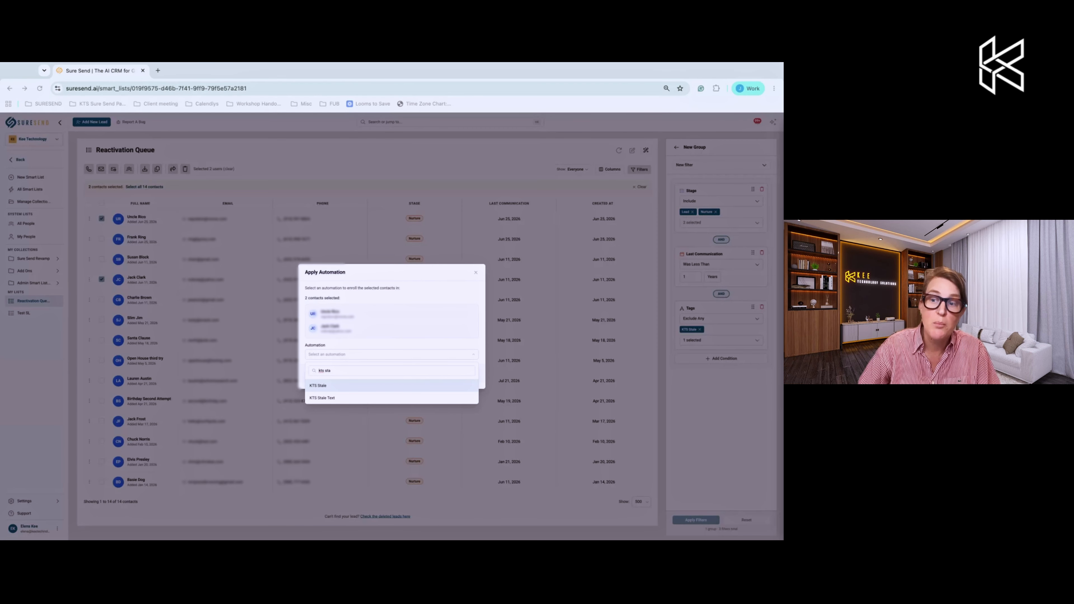
pyautogui.press('super+Tab')
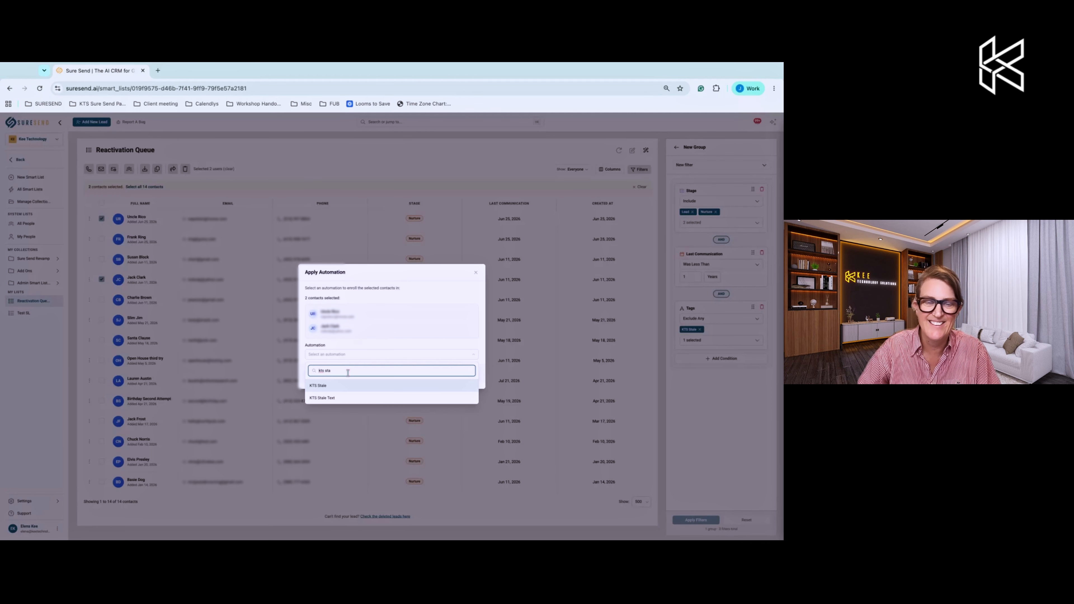
pyautogui.click(343, 386)
pyautogui.click(467, 385)
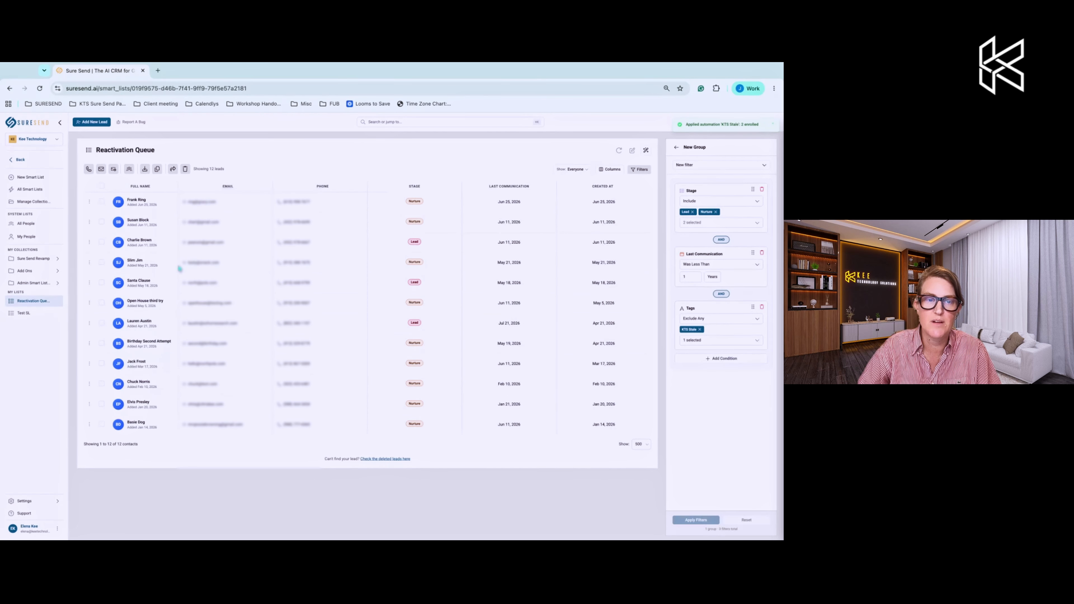
pyautogui.moveTo(138, 445); pyautogui.dragTo(108, 444)
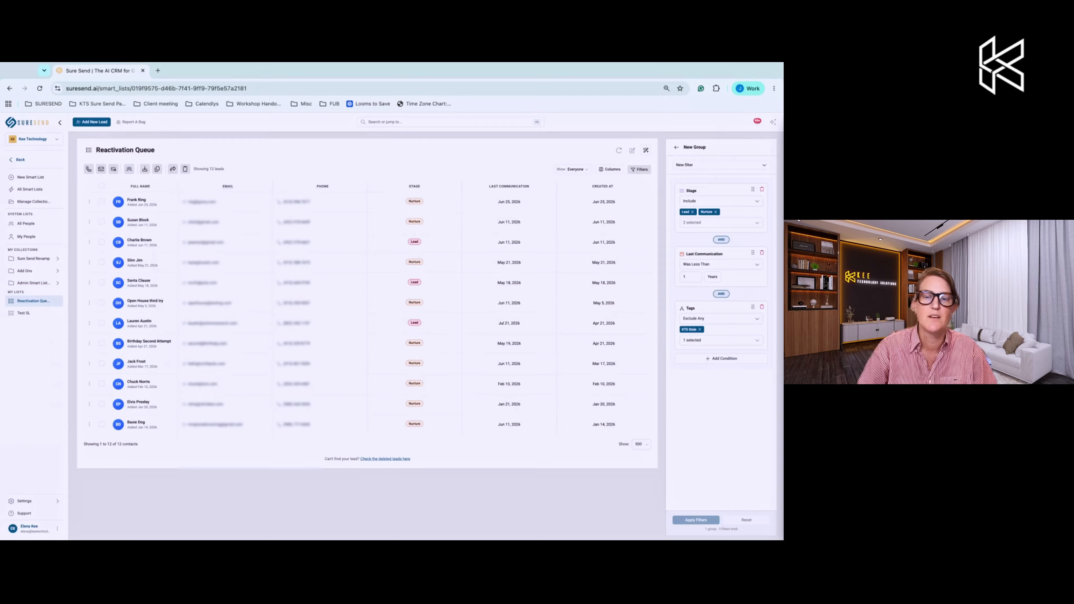
# Open the All People list and add a new filter group with a Tags condition
pyautogui.click(20, 161)
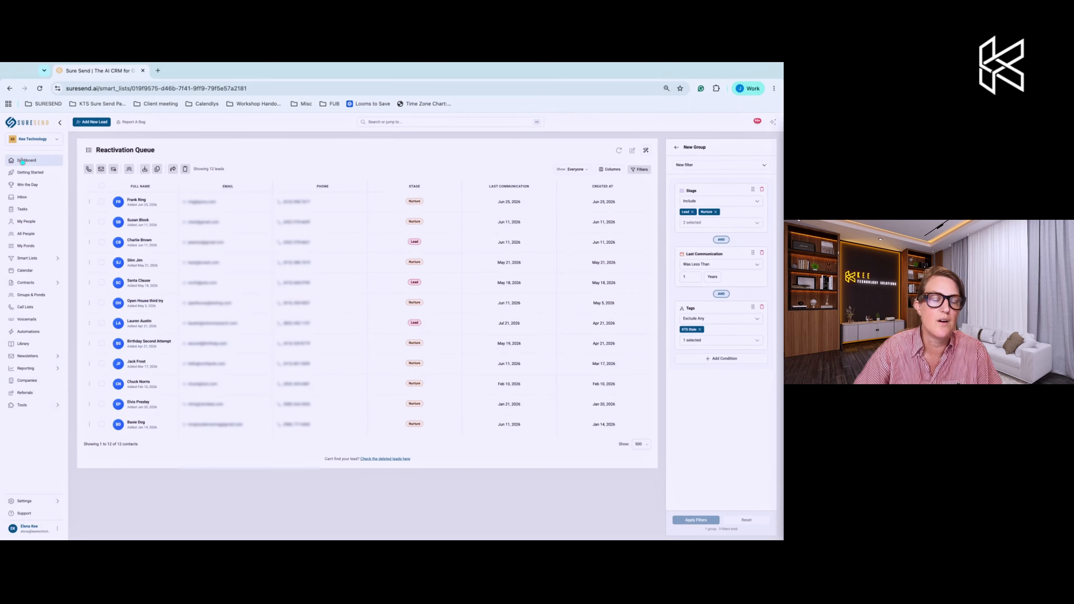
pyautogui.click(21, 161)
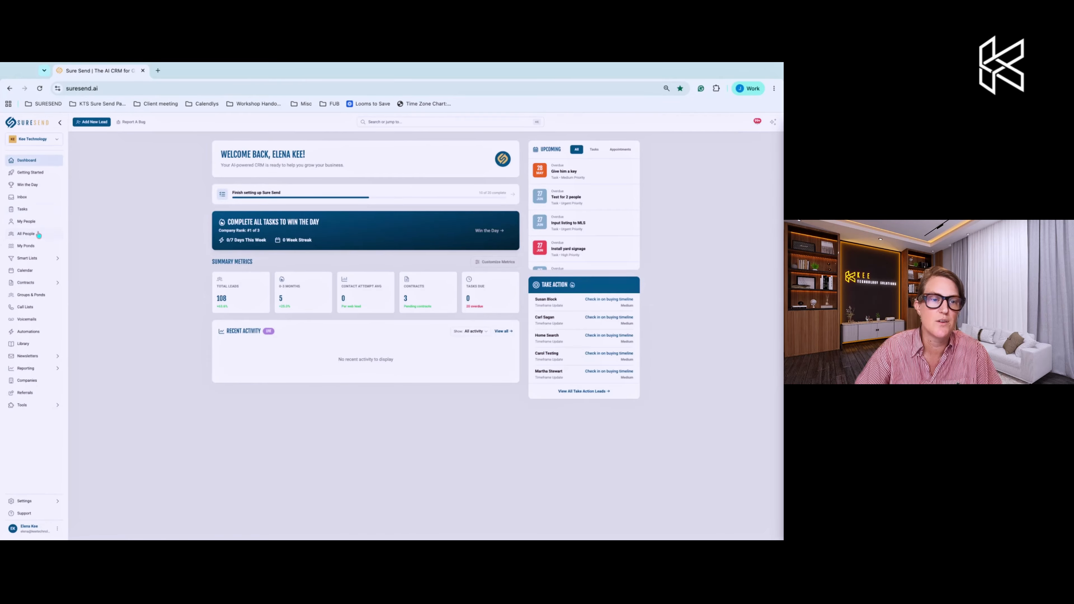
pyautogui.click(37, 233)
pyautogui.click(719, 148)
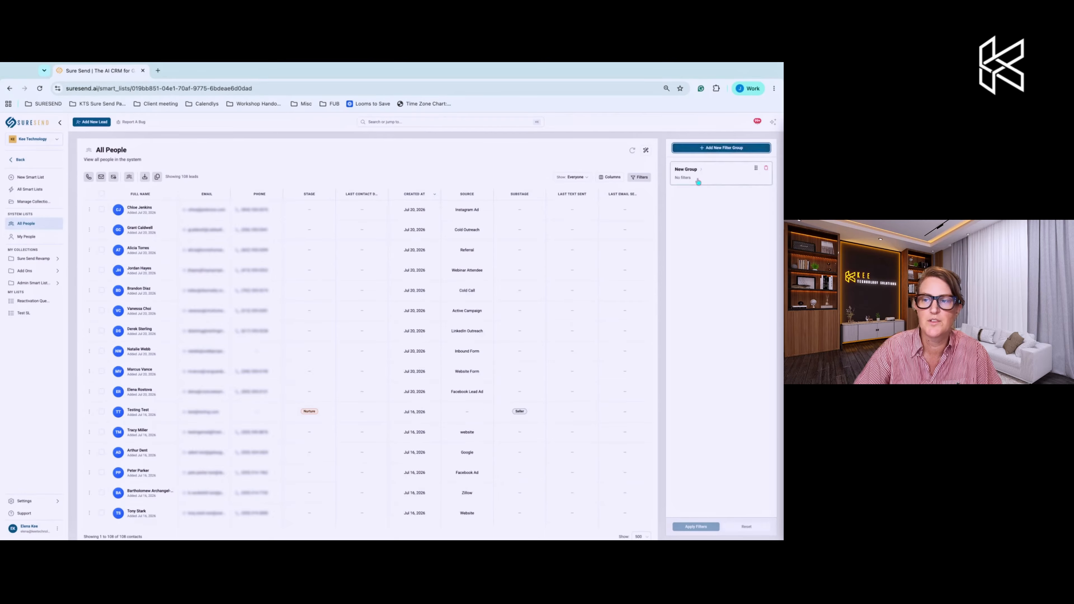
pyautogui.click(706, 170)
pyautogui.write('tag')
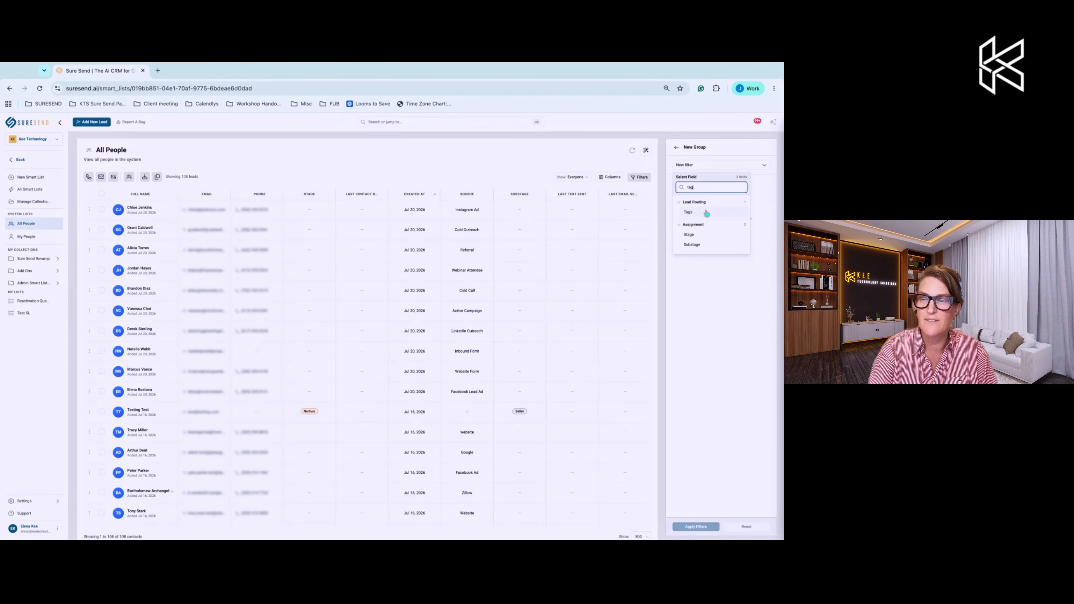
pyautogui.click(706, 212)
# Filter All People to contacts with the KTS Stale tag, keeping Include Any, and apply the filters
pyautogui.click(704, 215)
pyautogui.click(706, 226)
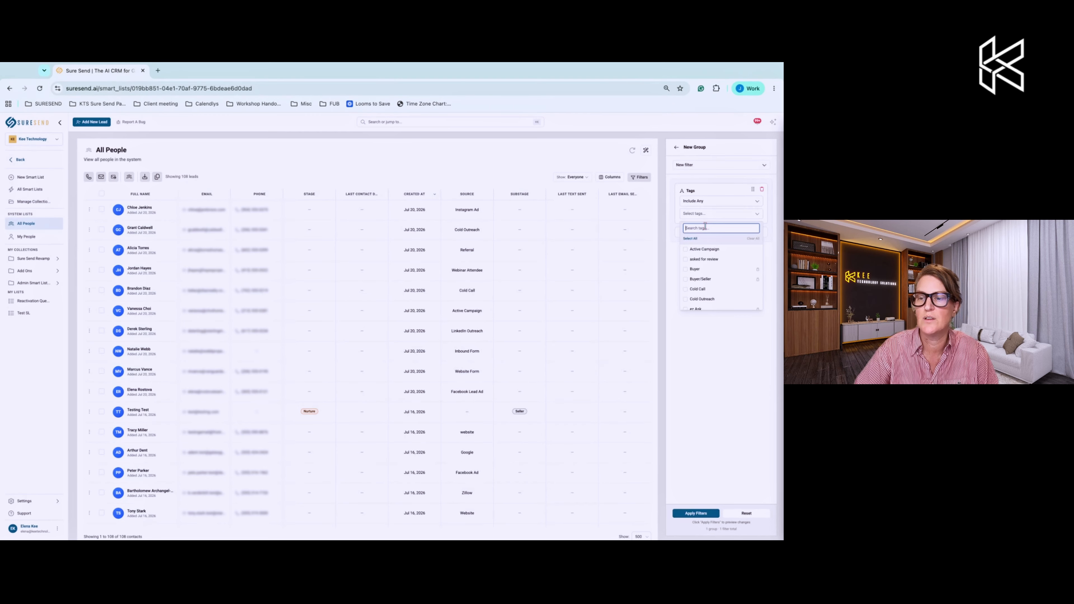
pyautogui.write('kts')
pyautogui.click(705, 253)
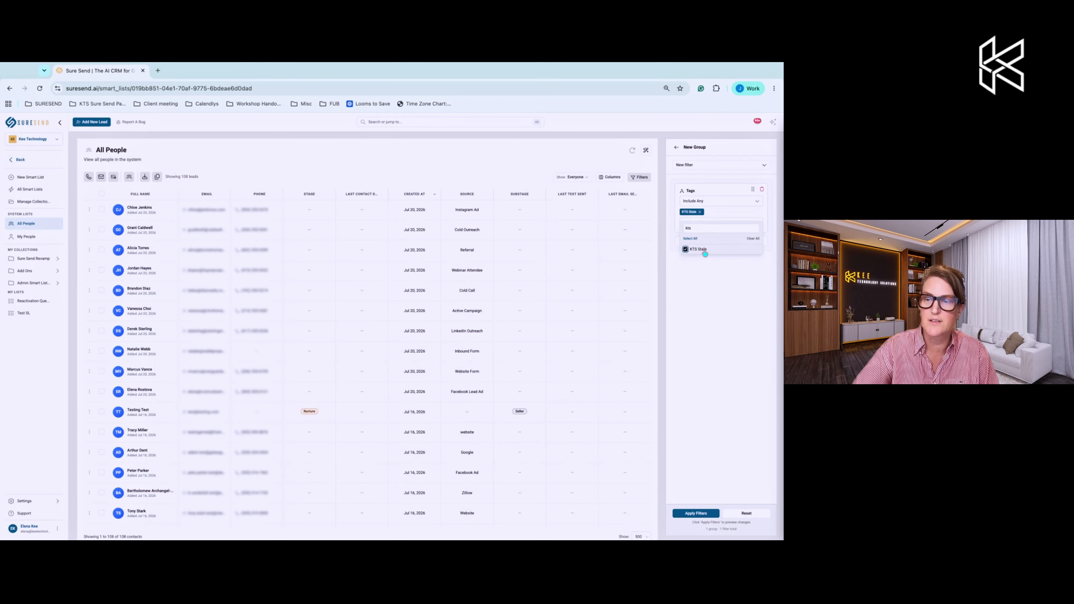
pyautogui.click(696, 514)
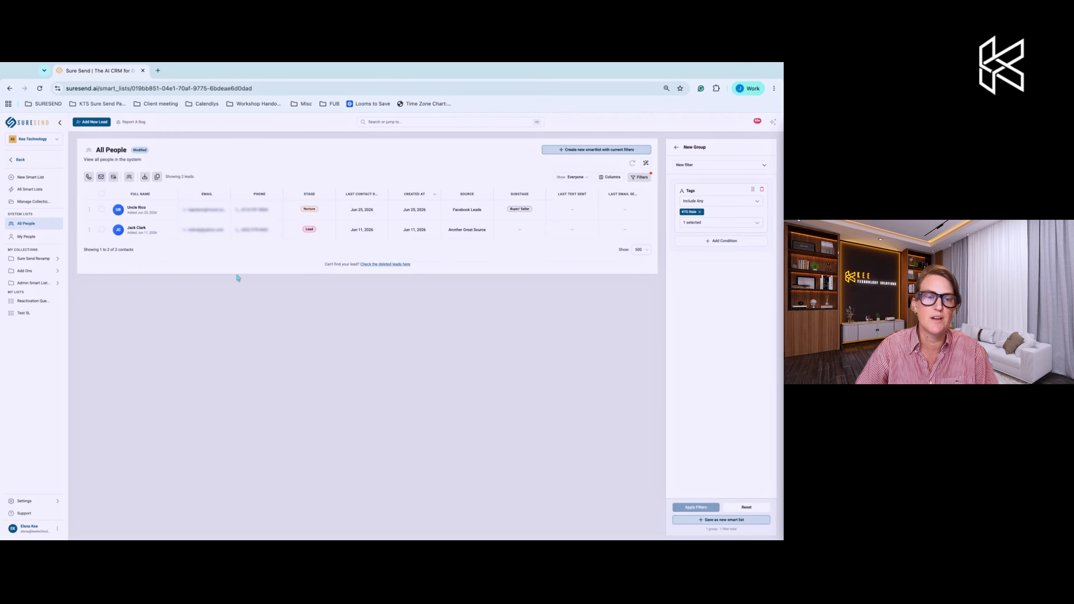
# Return to the Reactivation Queue smart list and review its remaining contacts
pyautogui.click(16, 159)
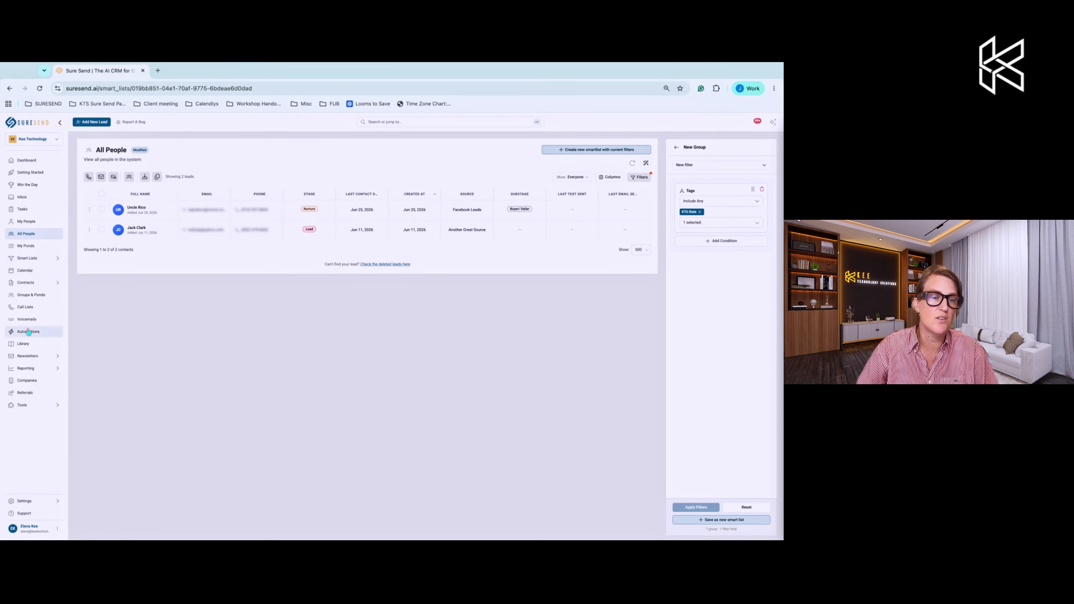
pyautogui.click(47, 248)
pyautogui.click(45, 258)
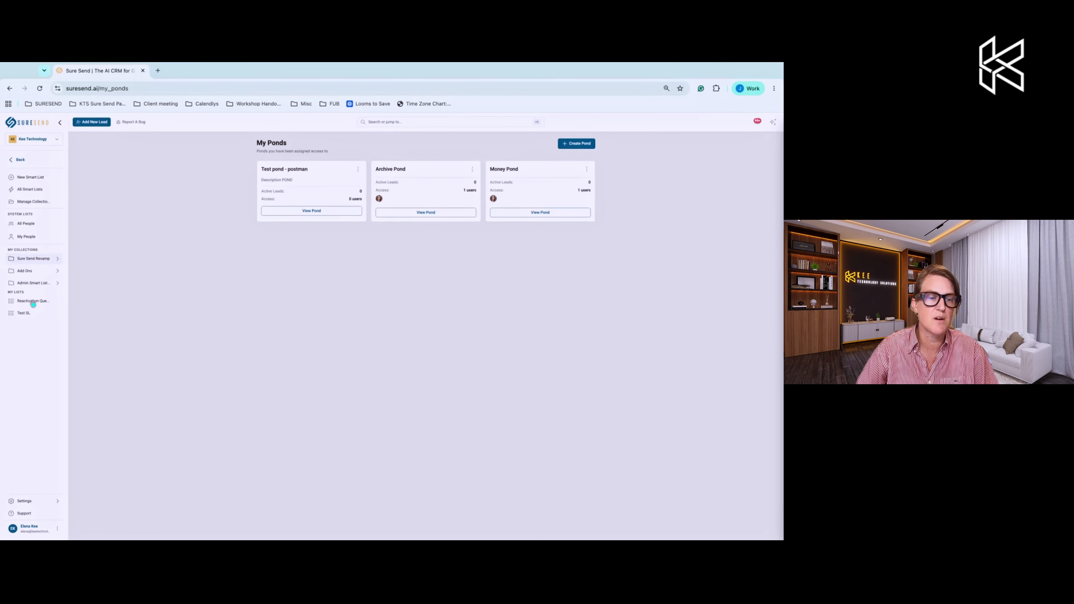
pyautogui.click(40, 302)
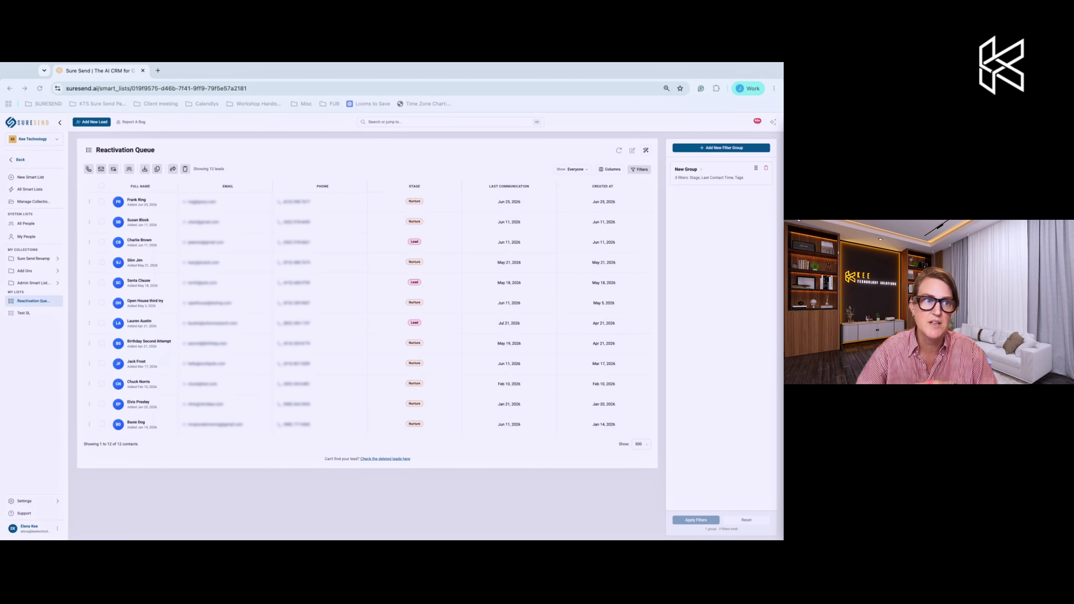
pyautogui.scroll(-1, 368, 296)
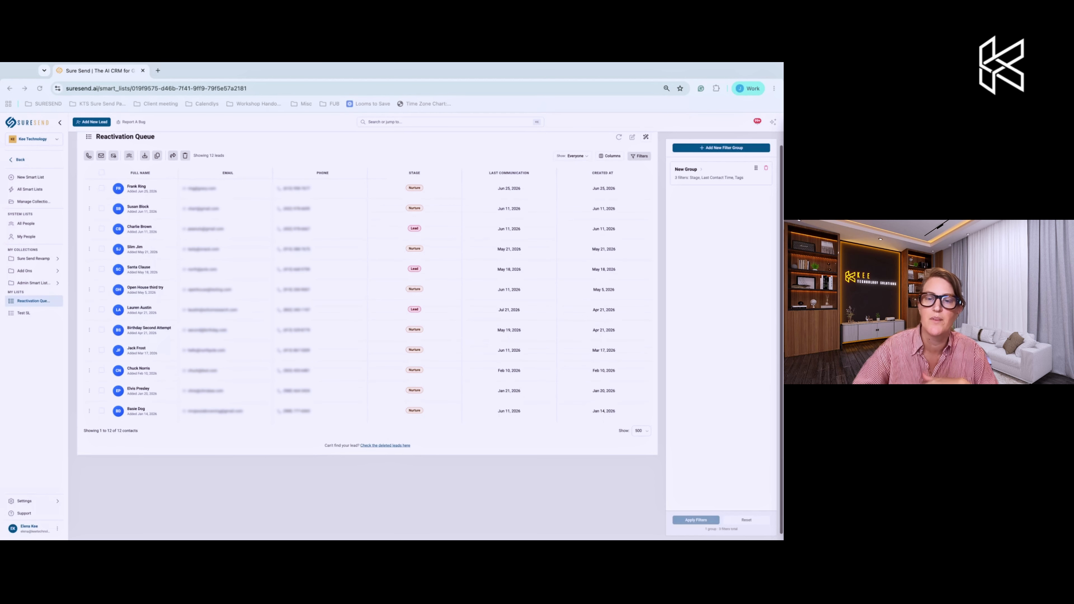